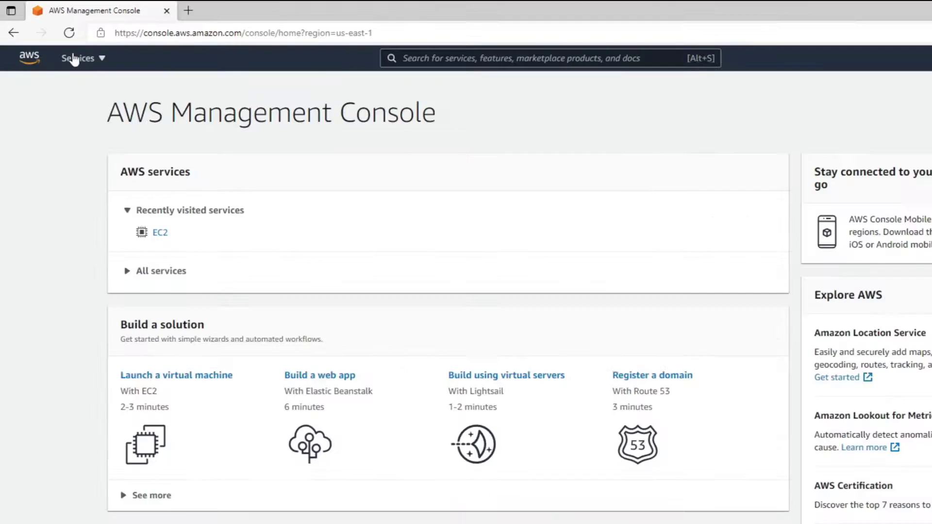
Step: Open the AWS services list to begin launching a new EC2 instance
left_click(60, 46)
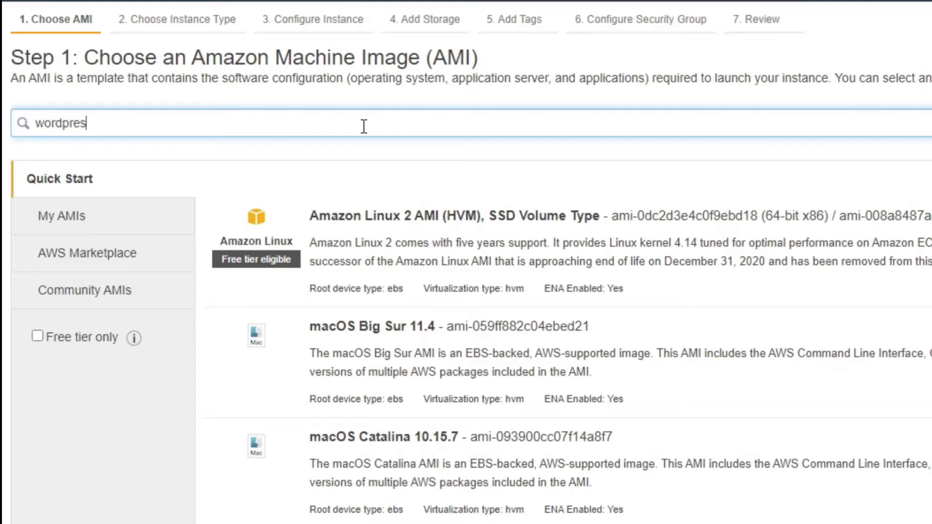
Step: Search the AMIs for 'wordpress' and show the AWS Marketplace results
key("Return")
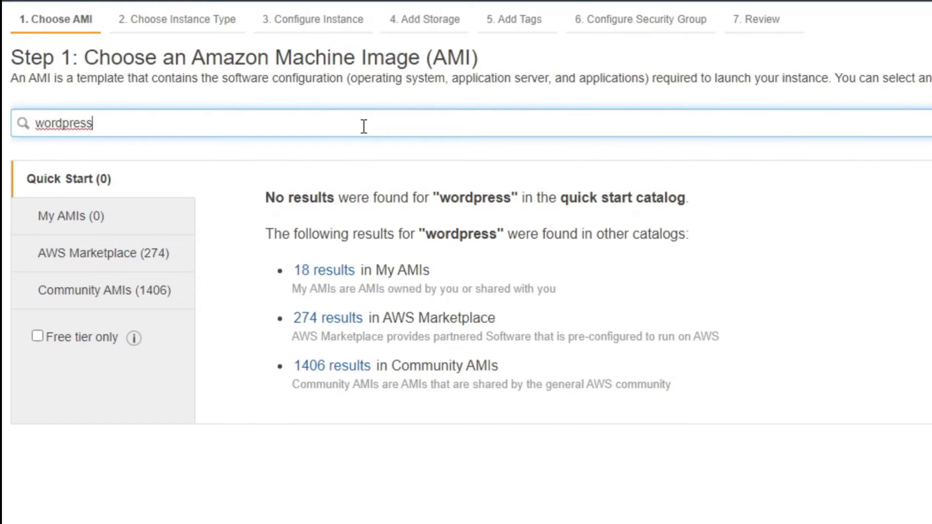
left_click(158, 264)
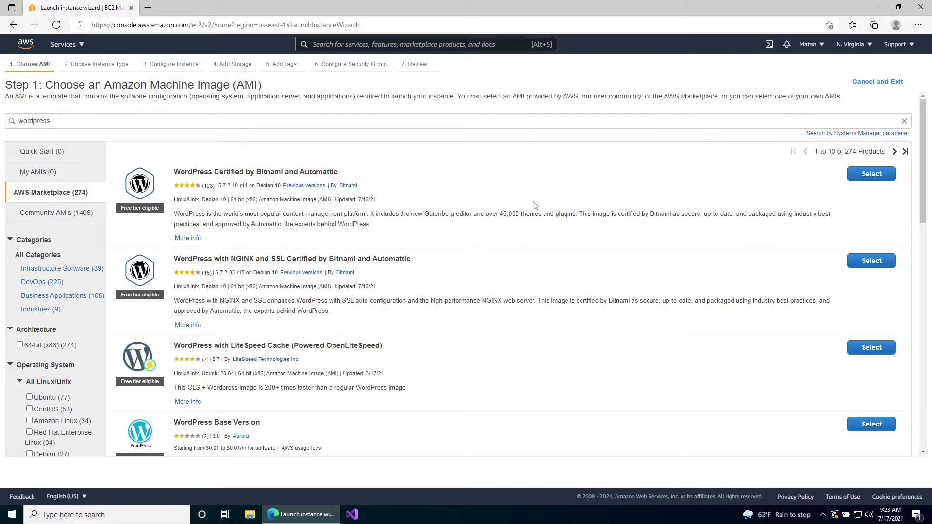
Step: Select the WordPress Certified by Bitnami and Automattic image and accept its pricing
left_click(866, 175)
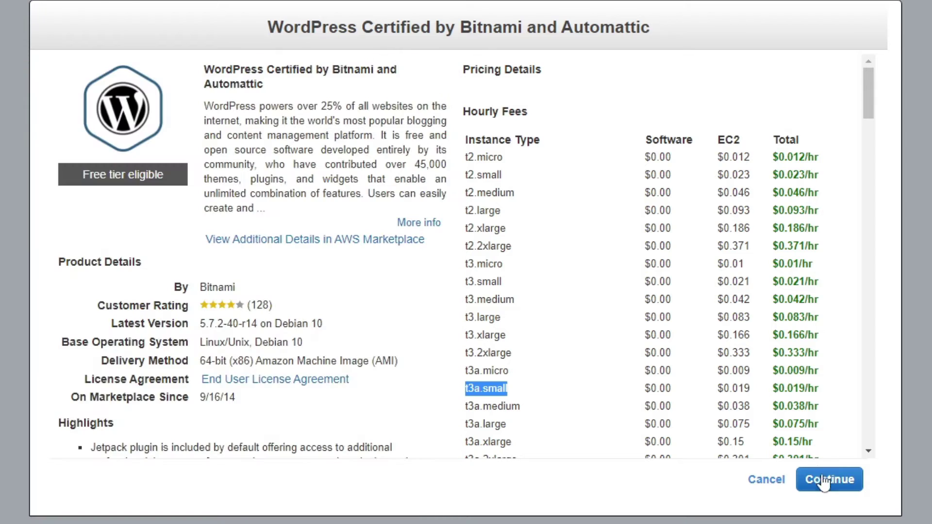
left_click(825, 483)
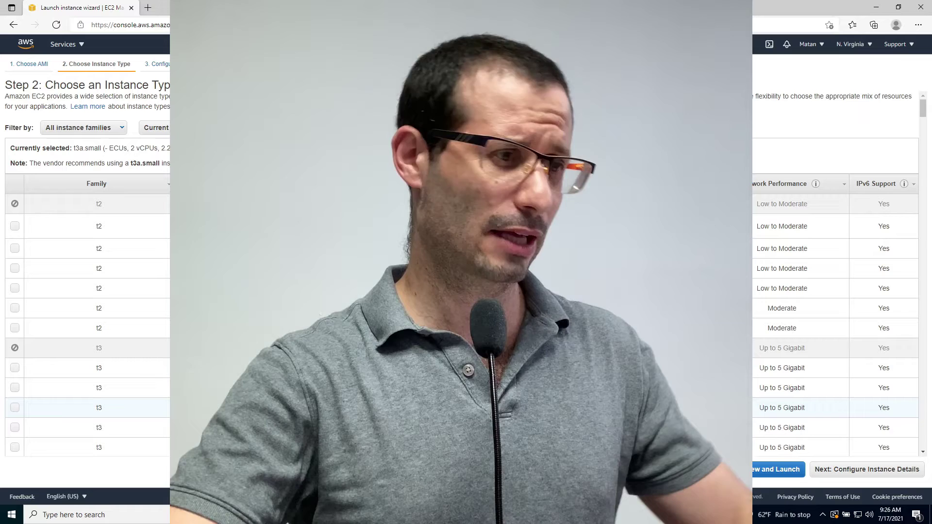
scroll(365, 400, "down", 2)
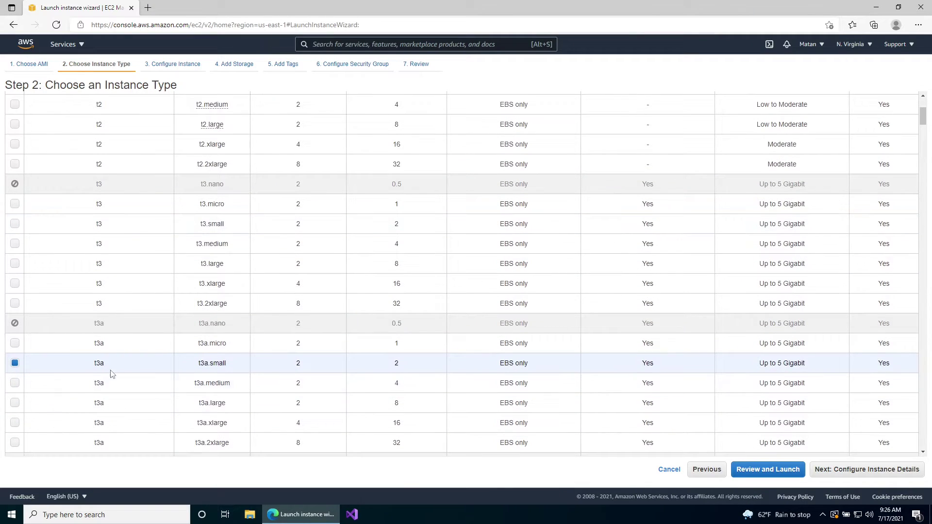
Step: Keep t3a.small with default instance and storage settings, skipping ahead to Review
left_click(867, 470)
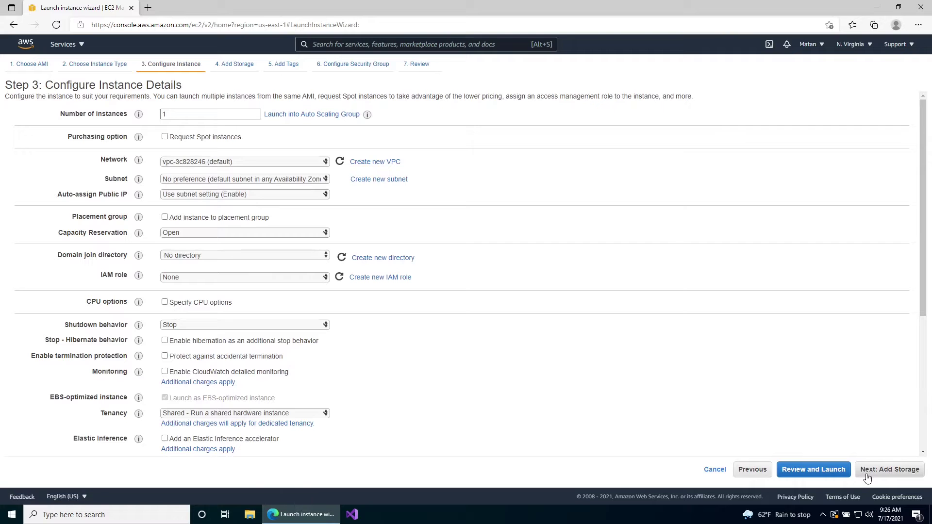
left_click(867, 476)
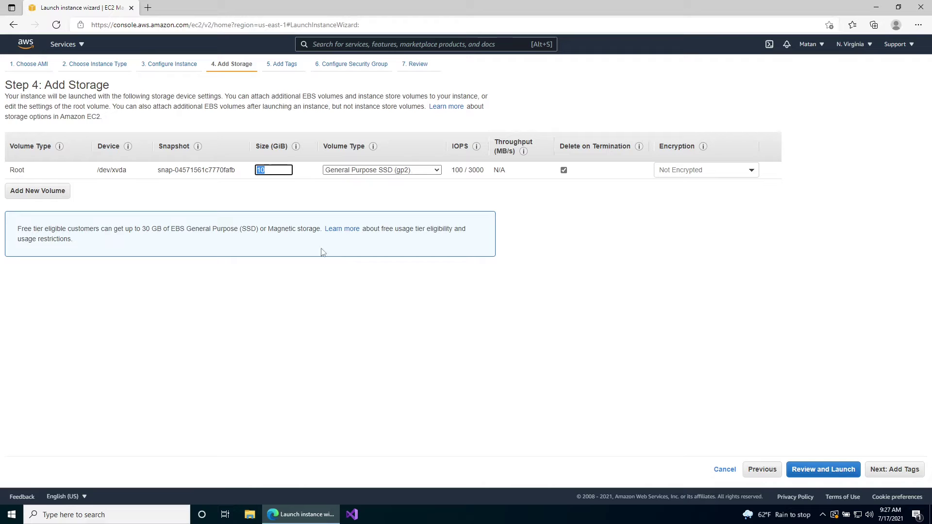
left_click(815, 469)
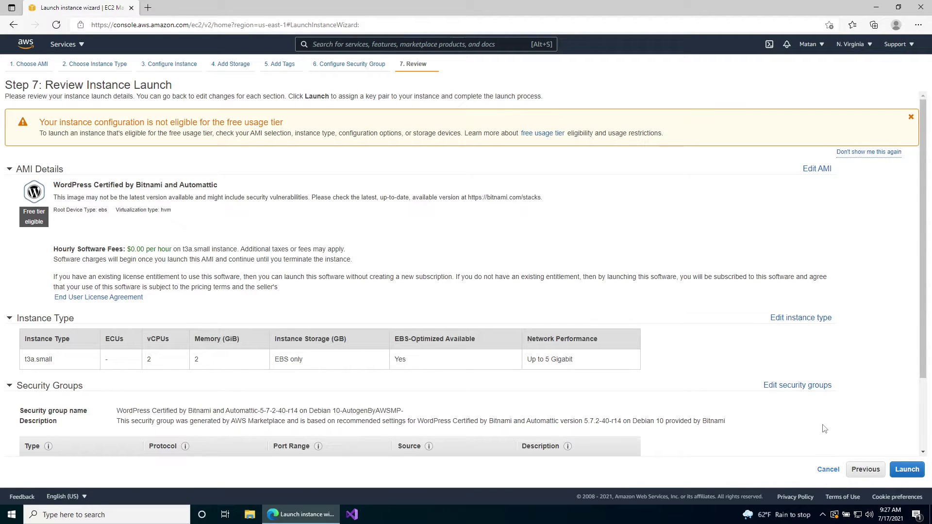
Step: Launch the instance with a newly created, downloaded key pair named wordpress-debian1
left_click(906, 470)
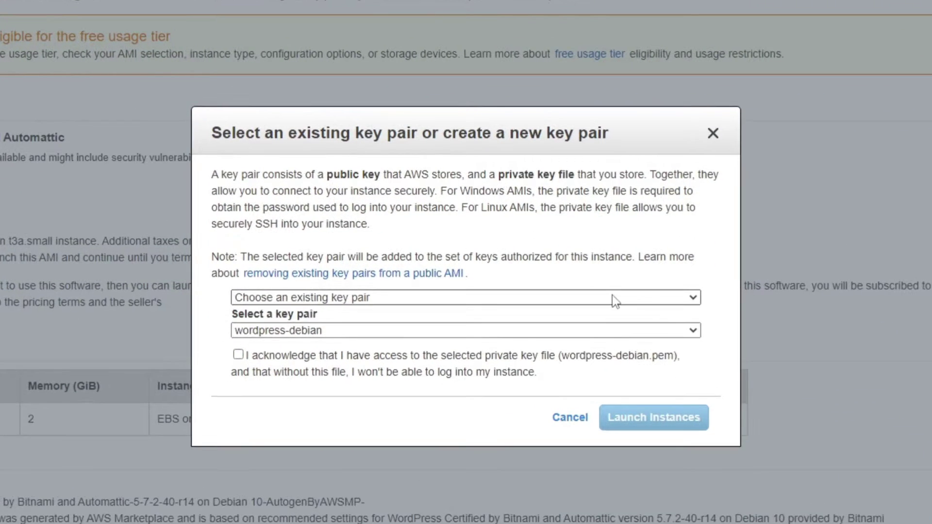
left_click(612, 295)
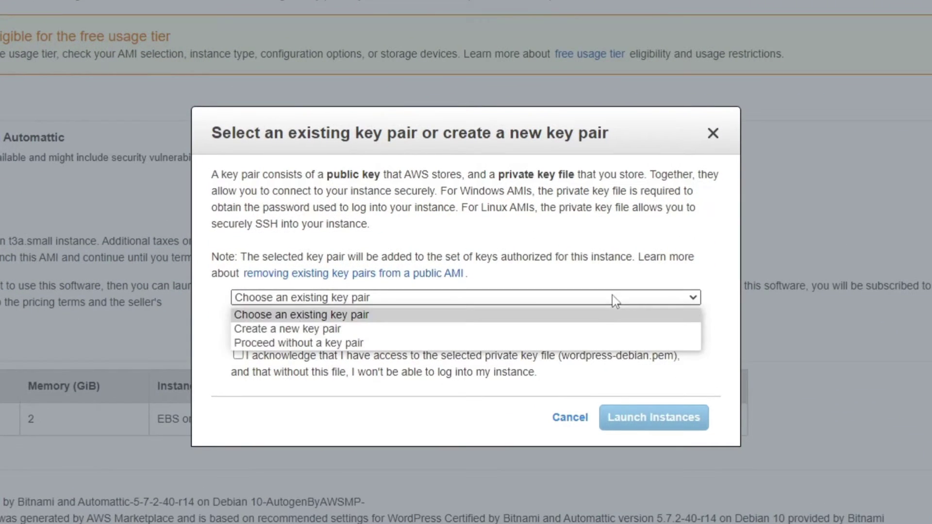
left_click(602, 329)
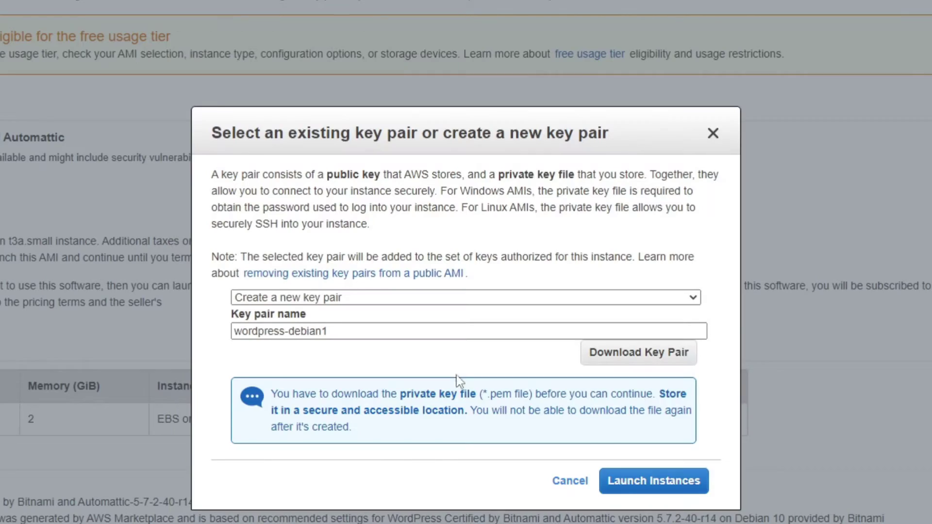
left_click(634, 487)
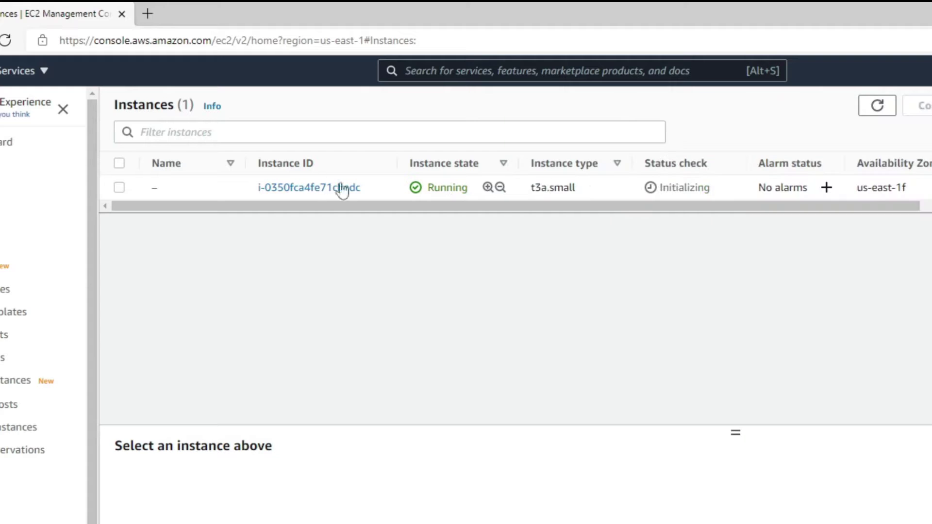
Step: Rename the running instance to 'wordpress-debian'
left_click(167, 188)
type("wordpres")
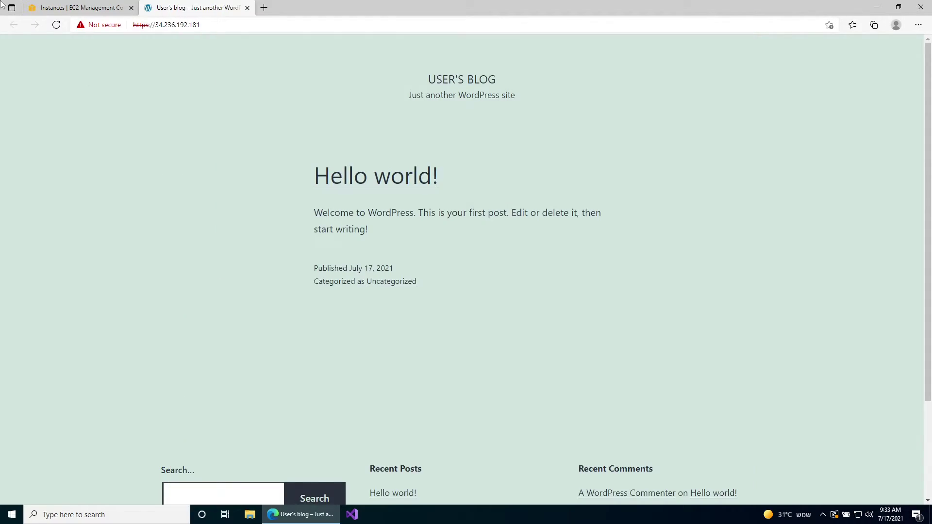
Step: Go from the EC2 tab to Route 53 through the Services menu
left_click(86, 5)
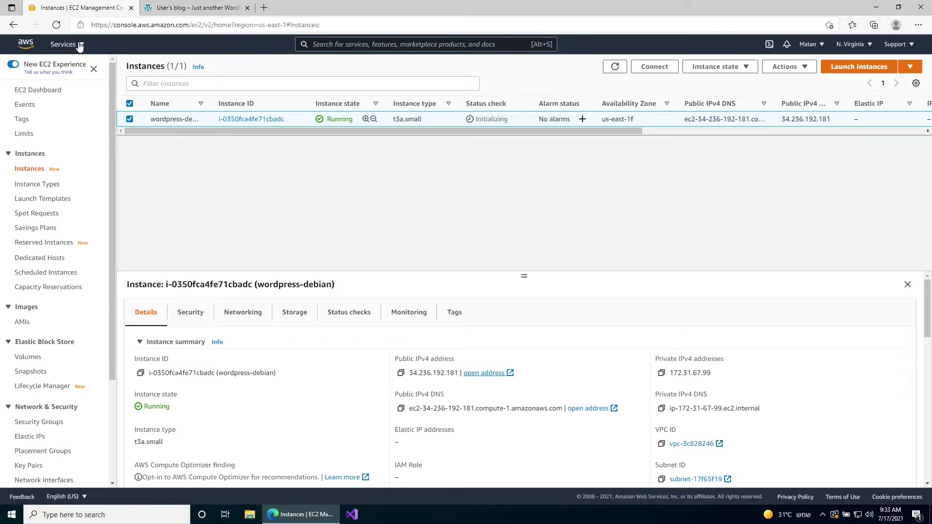
left_click(64, 44)
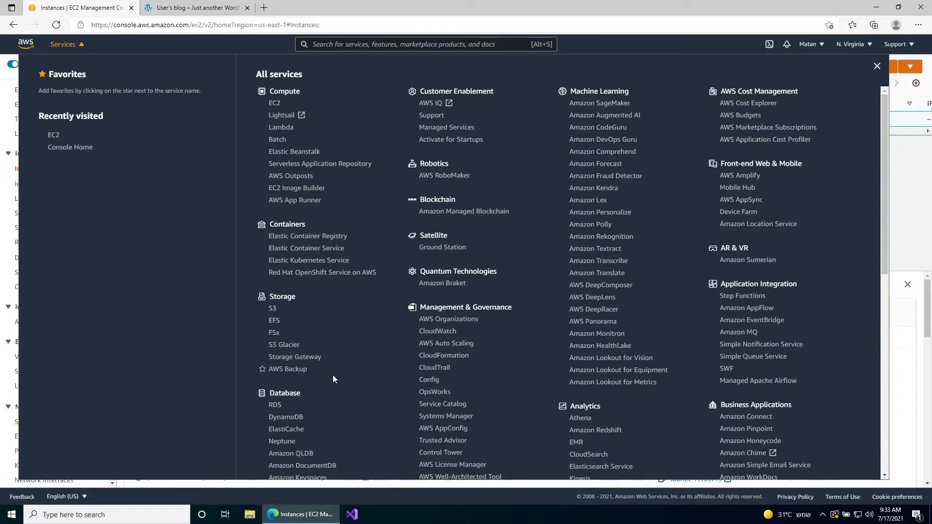
scroll(333, 376, "down", 3)
scroll(333, 376, "down", 3)
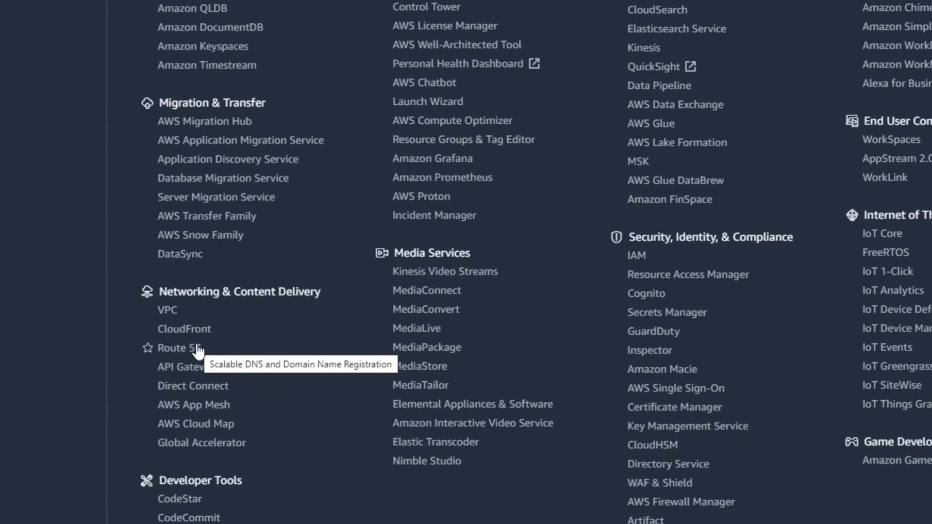
left_click(178, 348)
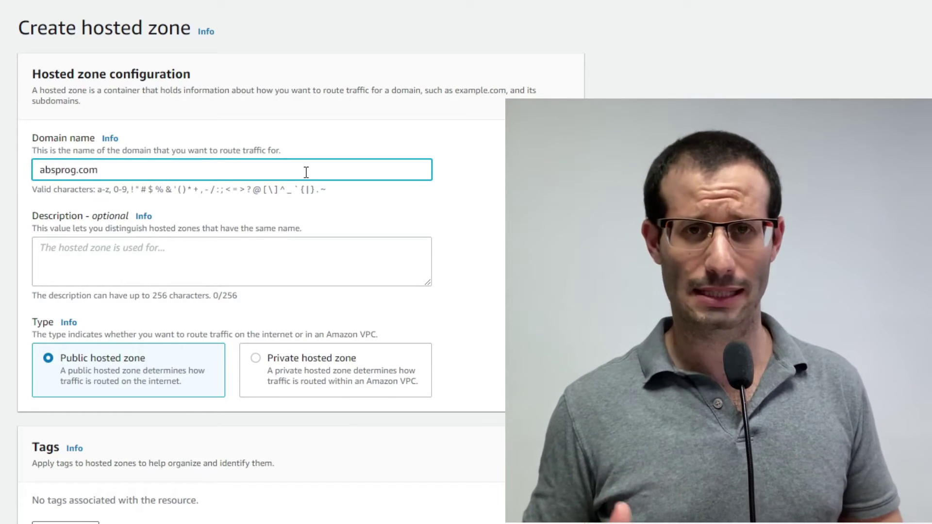
Step: Create the public hosted zone absprog.com with a description
left_click(270, 251)
type("absprog Wordpress (debian")
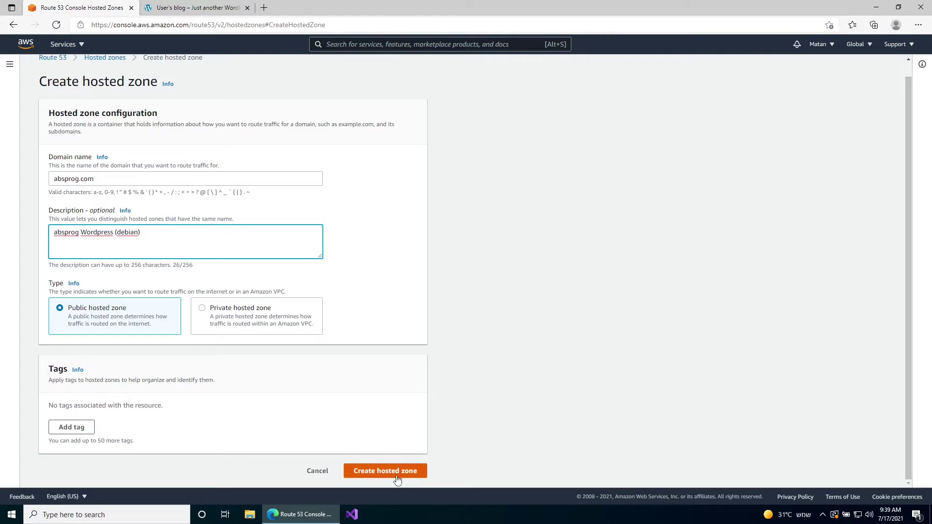
left_click(396, 477)
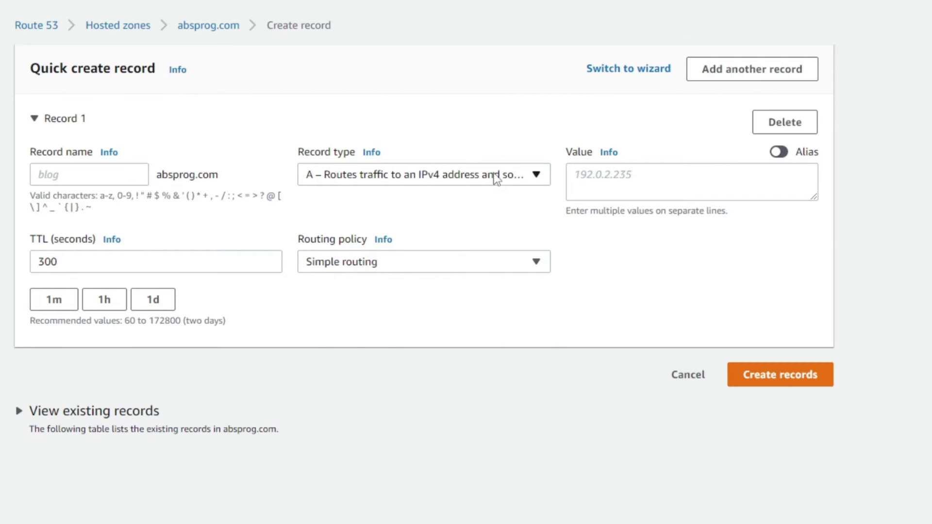
Step: Create an A record for absprog.com with value 34.236.192.181
left_click(495, 179)
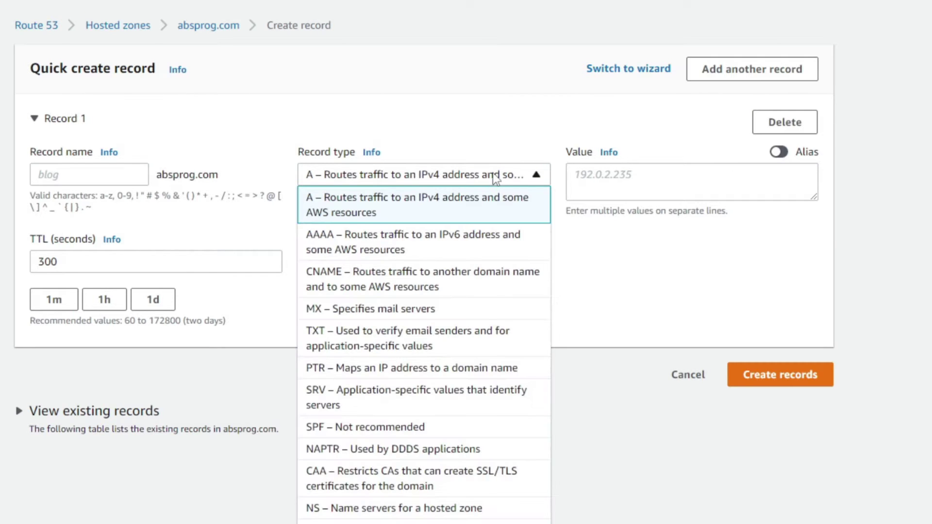
left_click(355, 208)
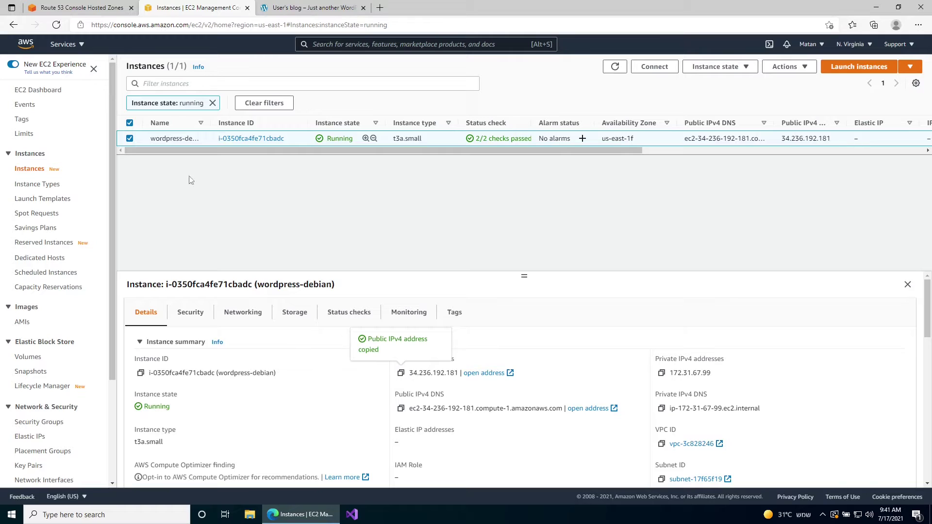
left_click(99, 7)
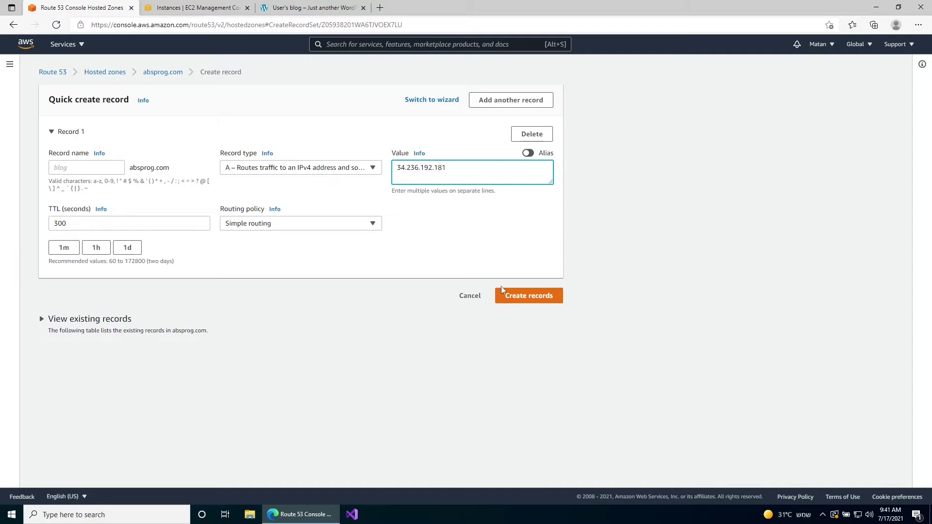
left_click(528, 296)
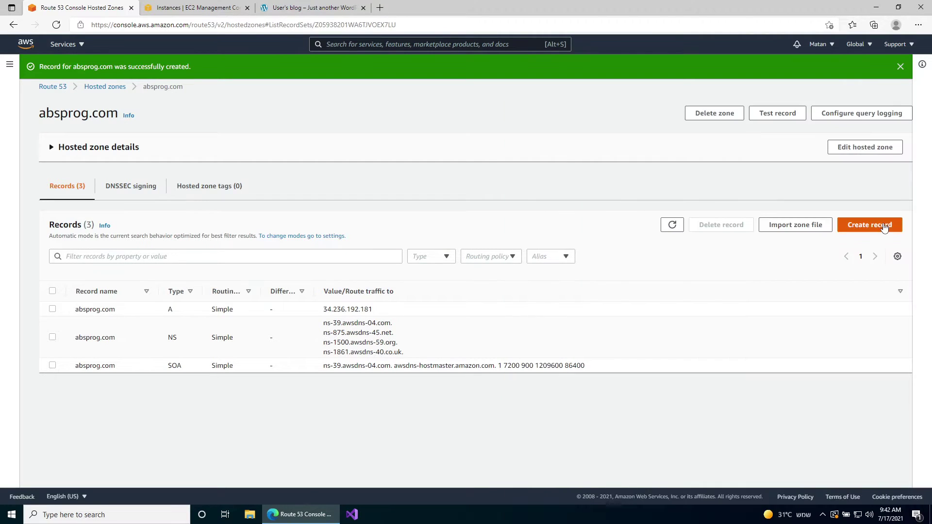
Step: Add a www A record with the pasted value 34.236.192.181
left_click(869, 225)
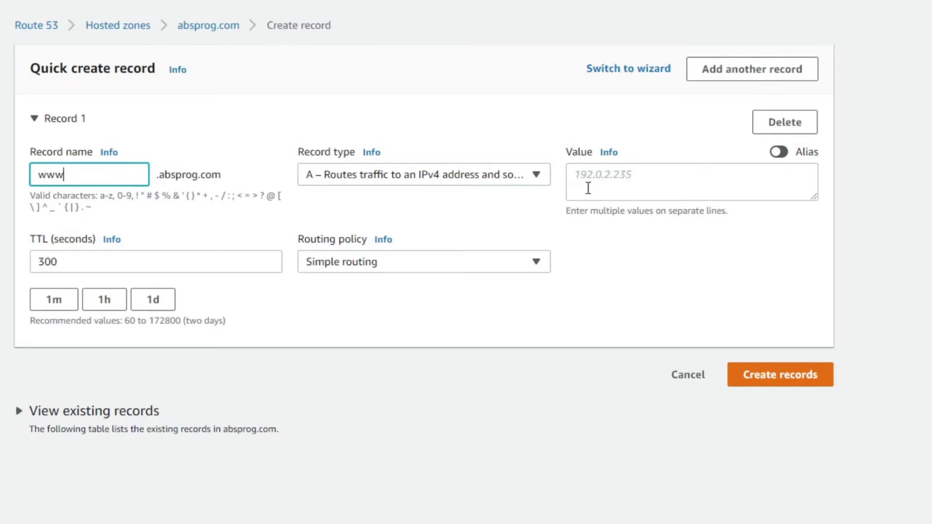
right_click(587, 188)
left_click(665, 334)
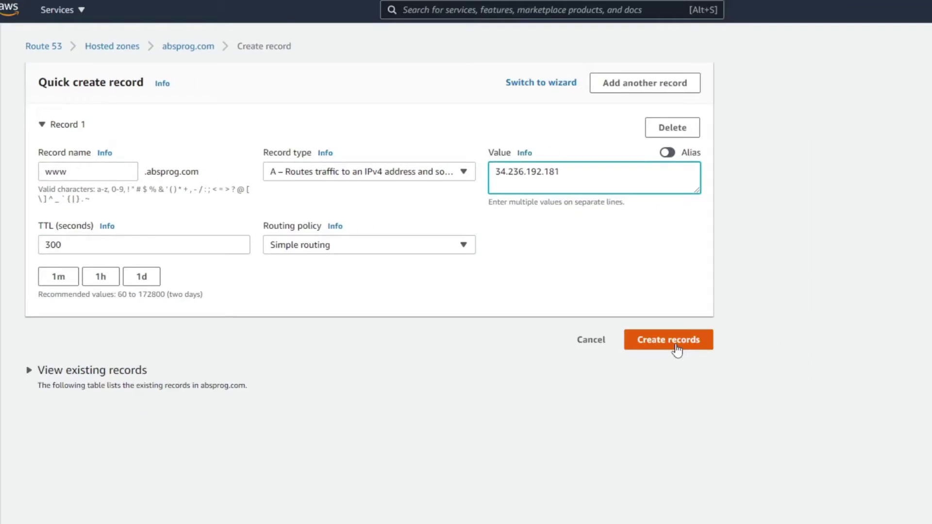
left_click(676, 351)
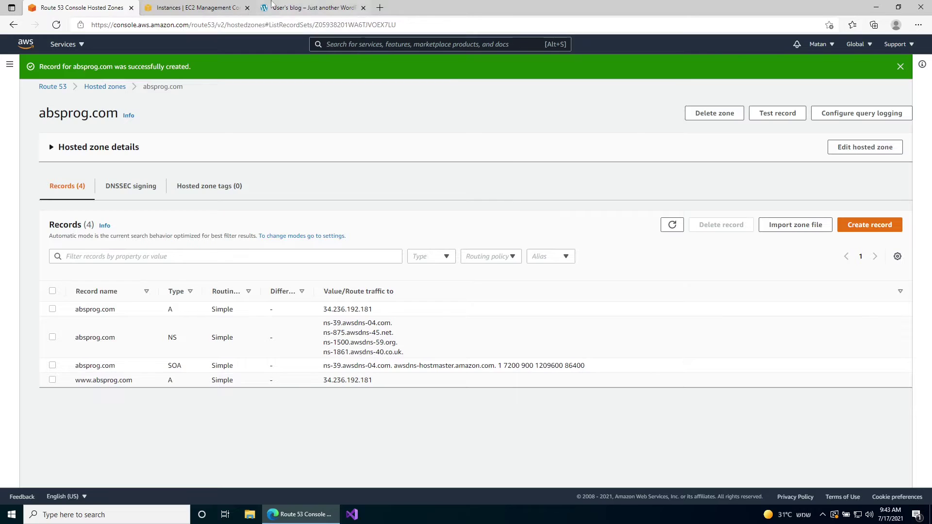
Step: From the EC2 Services menu, open Route 53's Registered domains in a new tab
left_click(166, 6)
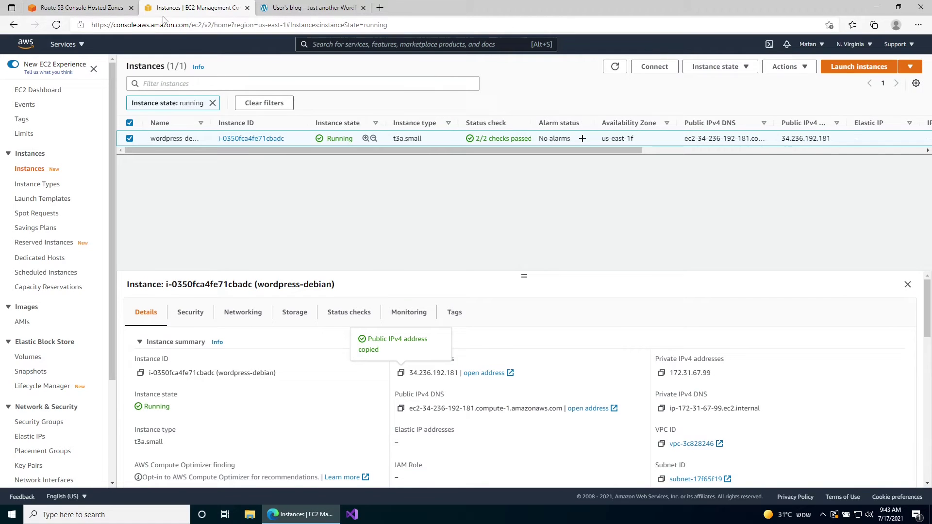
left_click(59, 44)
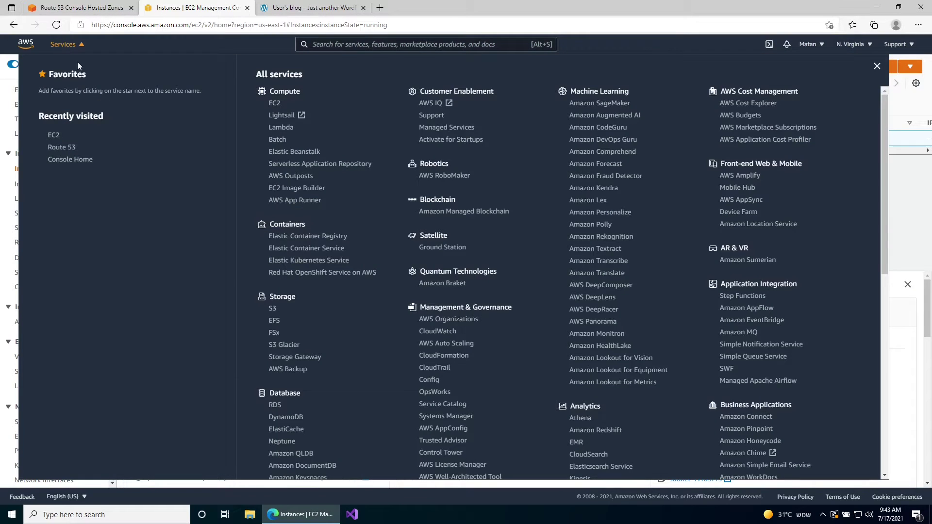
right_click(73, 148)
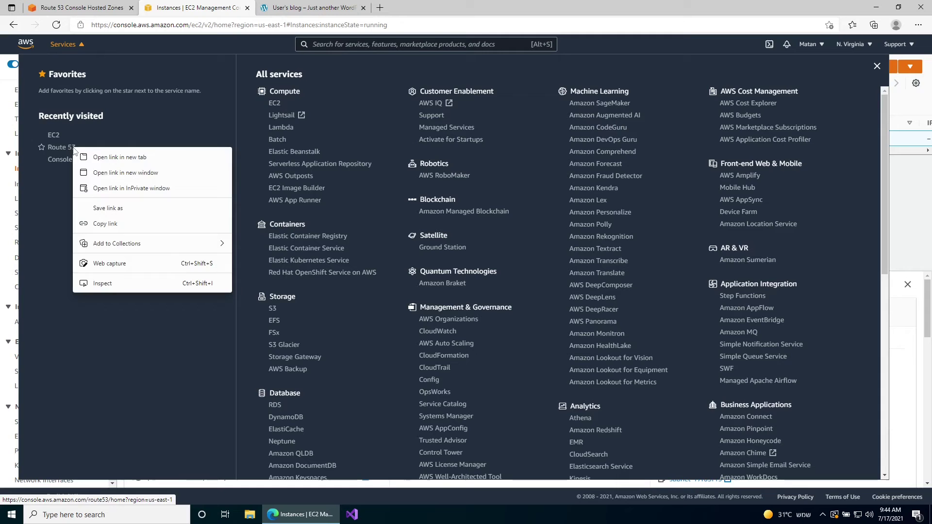
left_click(84, 157)
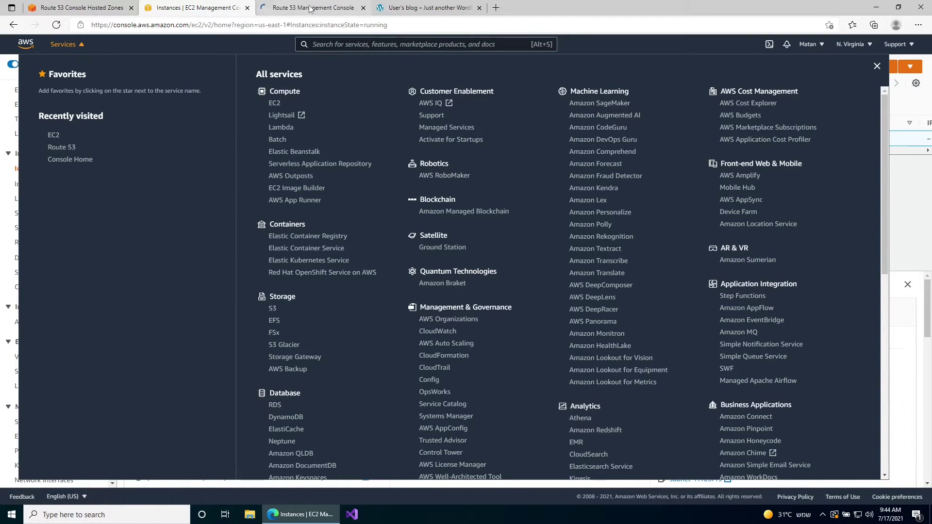
left_click(311, 8)
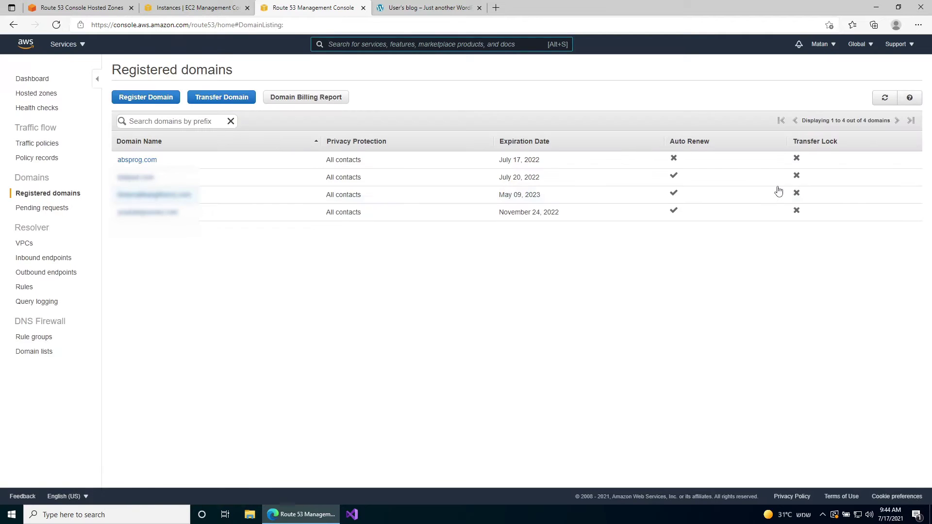
Step: Open the absprog.com registered-domain details page
left_click(136, 161)
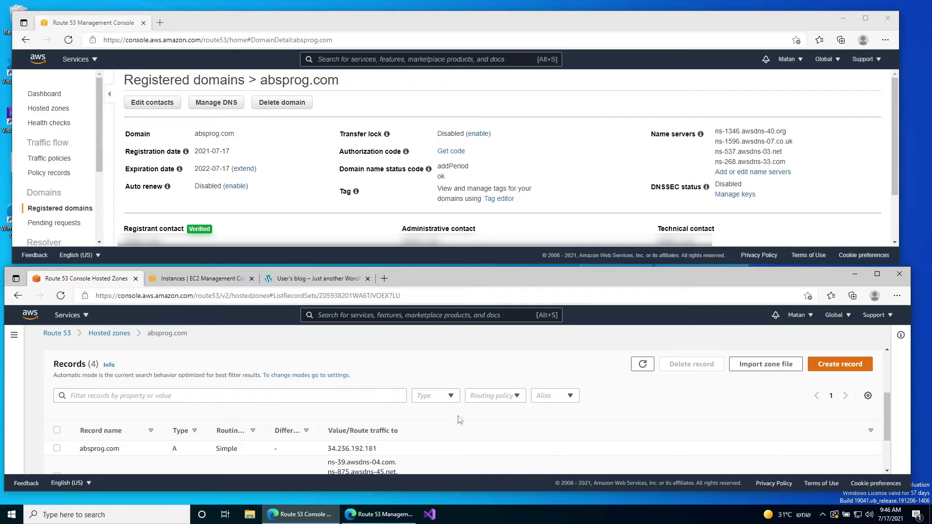
scroll(477, 420, "down", 2)
scroll(226, 408, "down", 1)
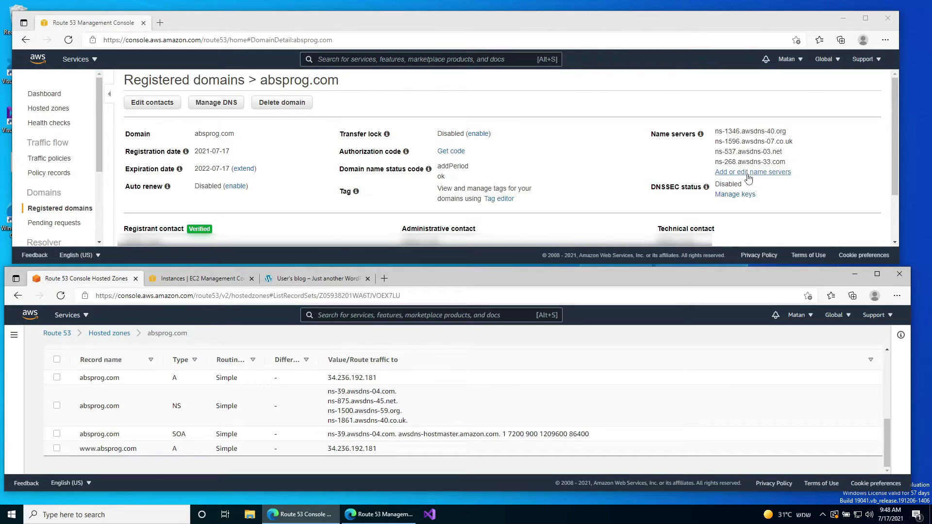
Step: Edit absprog.com's name servers, entering ns-39.awsdns-04.com. and ns-875.awsdns-45.net
left_click(748, 174)
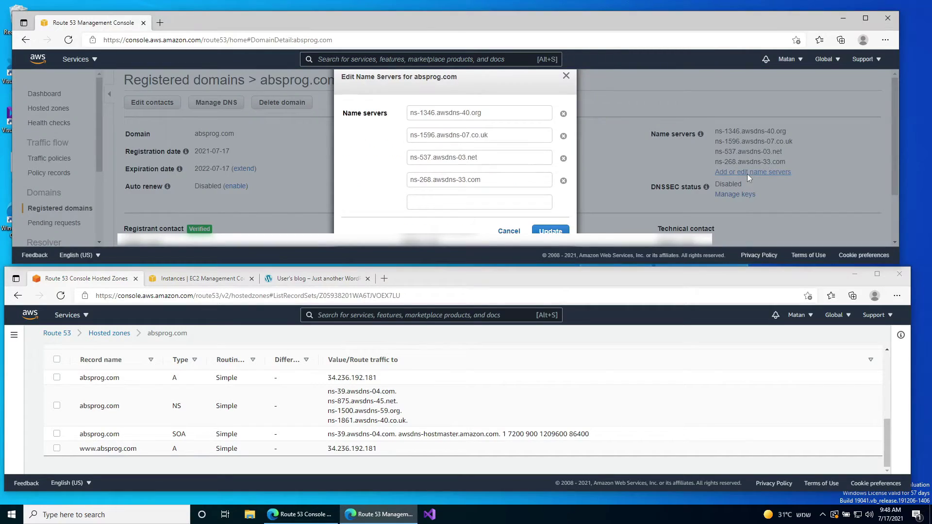
triple_click(362, 392)
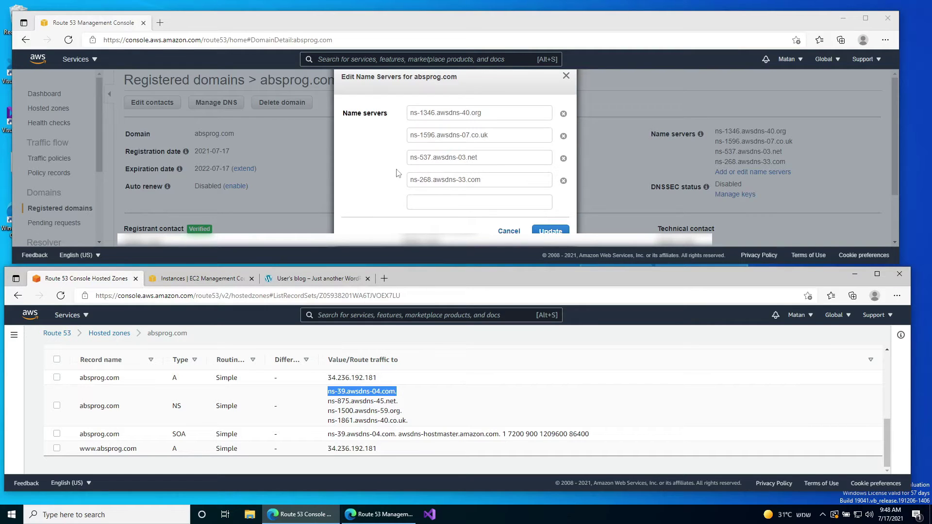
left_click(450, 112)
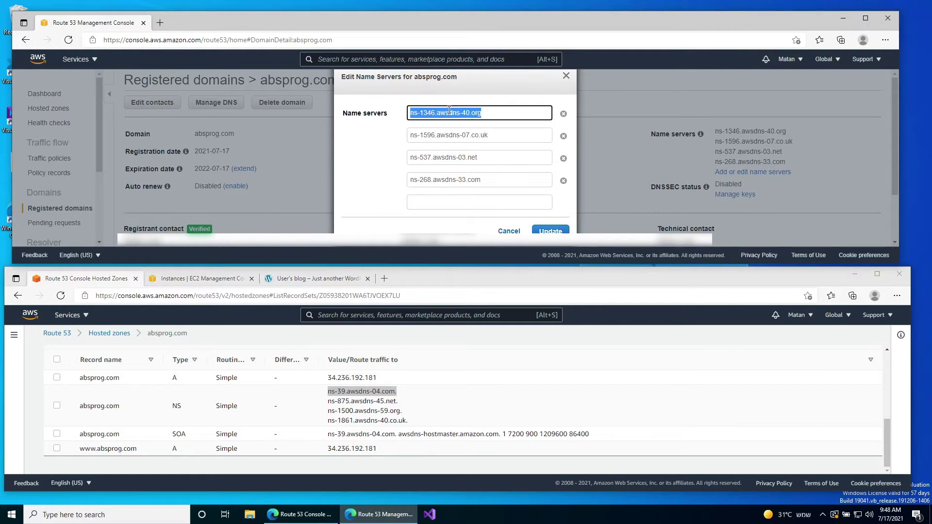
triple_click(380, 404)
key("ctrl+c")
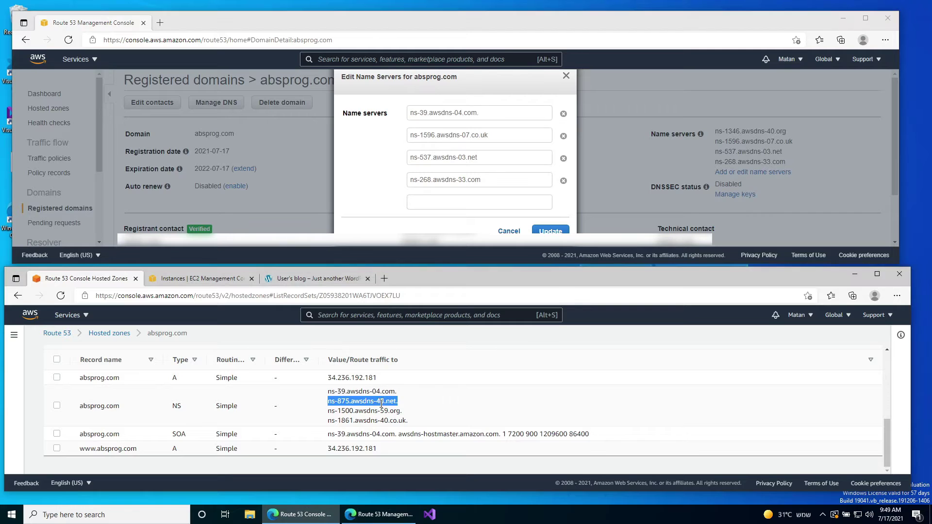
left_click(485, 138)
key("ctrl+a")
key("ctrl+v")
Step: Fill in ns-1500.awsdns-59.org. and ns-1861.awsdns-40.co.uk. as the remaining name servers
triple_click(364, 410)
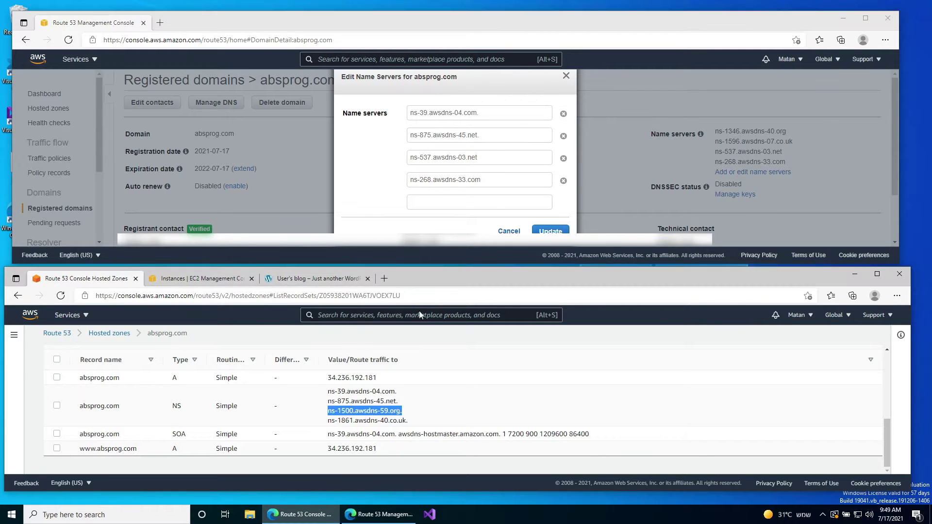
triple_click(442, 159)
type("ns-1500.awsdns-59.org.")
triple_click(367, 421)
key("ctrl+c")
triple_click(448, 181)
key("ctrl+v")
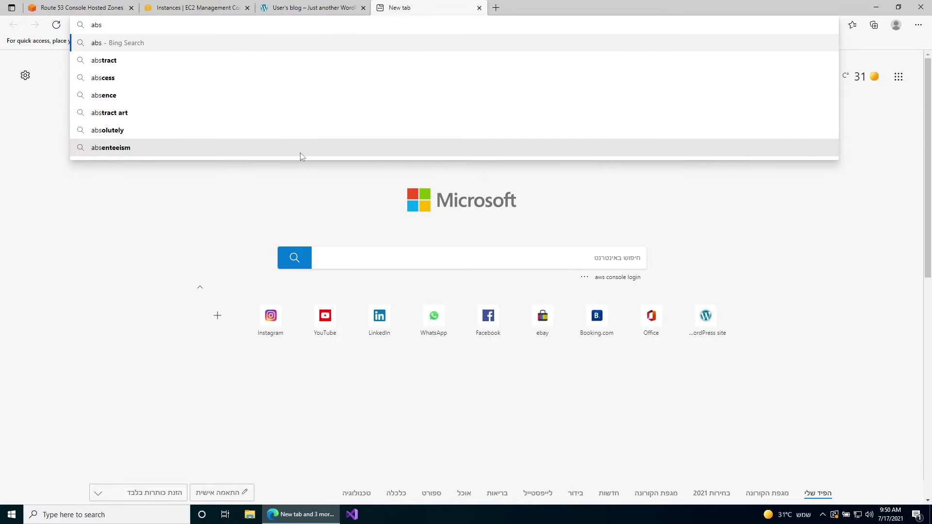
type("prog.com")
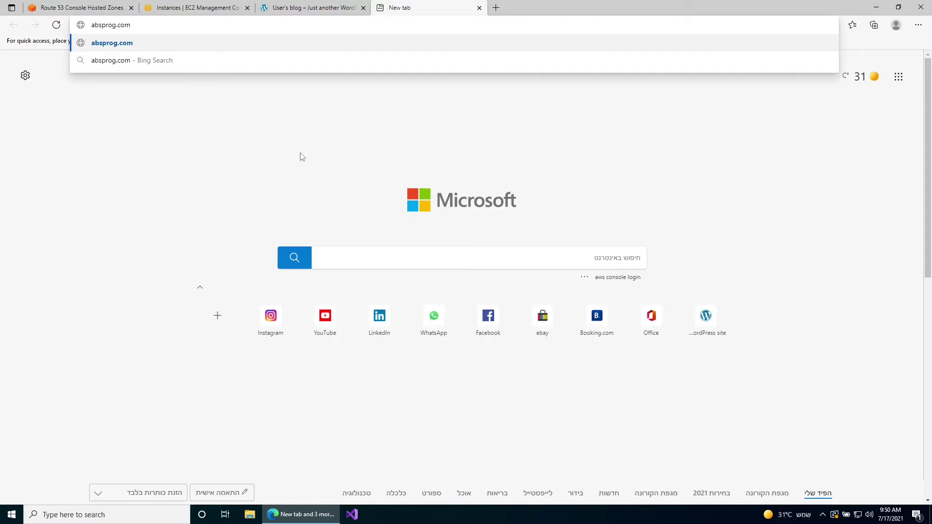
Step: Load absprog.com in a new Edge tab to show the WordPress blog
key("Return")
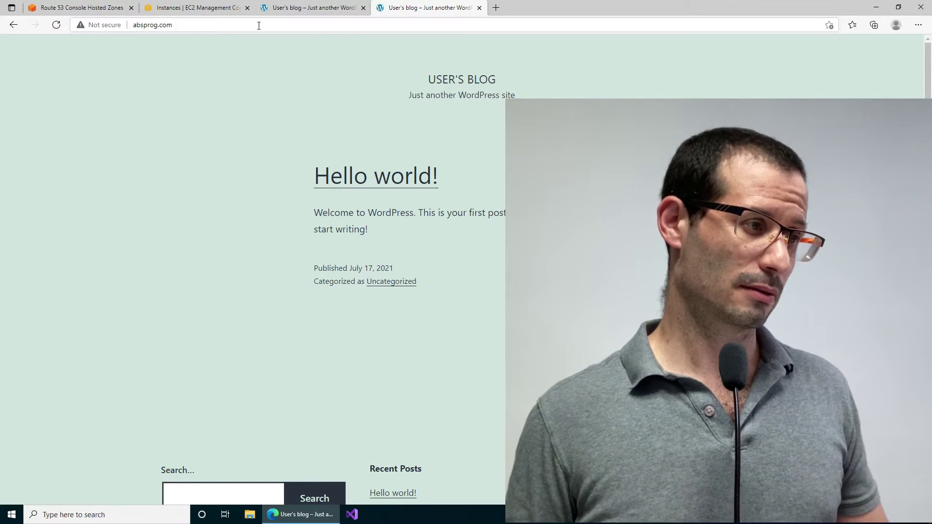
Step: Move to the end of the absprog.com address to append /wp-admin
left_click(258, 24)
key("End")
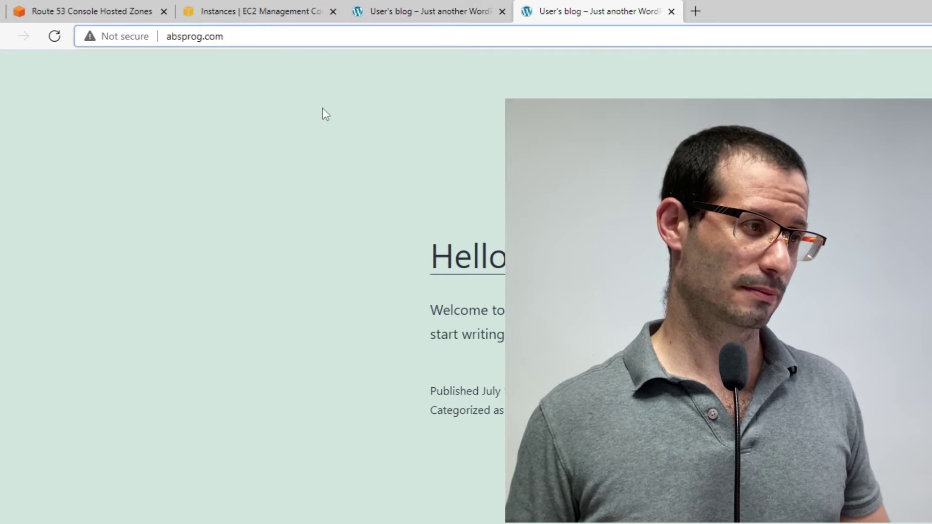
type("/")
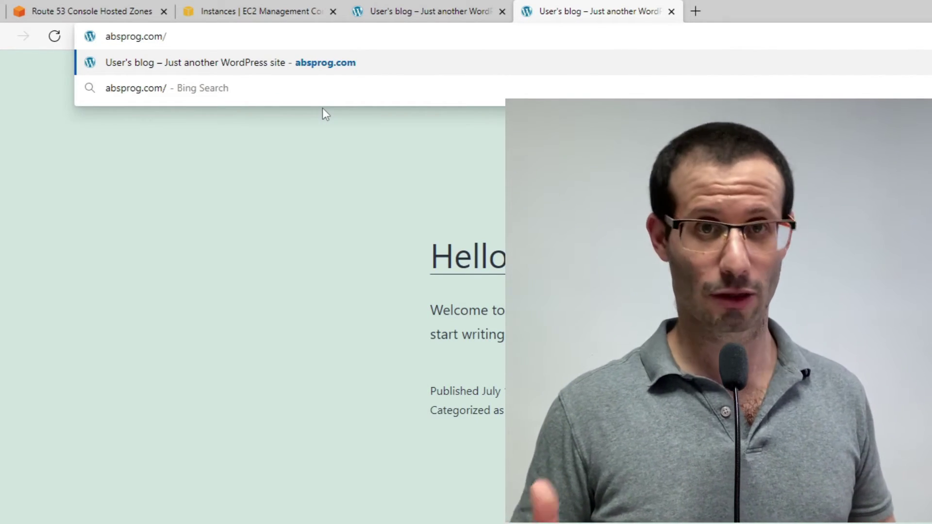
type("wp-")
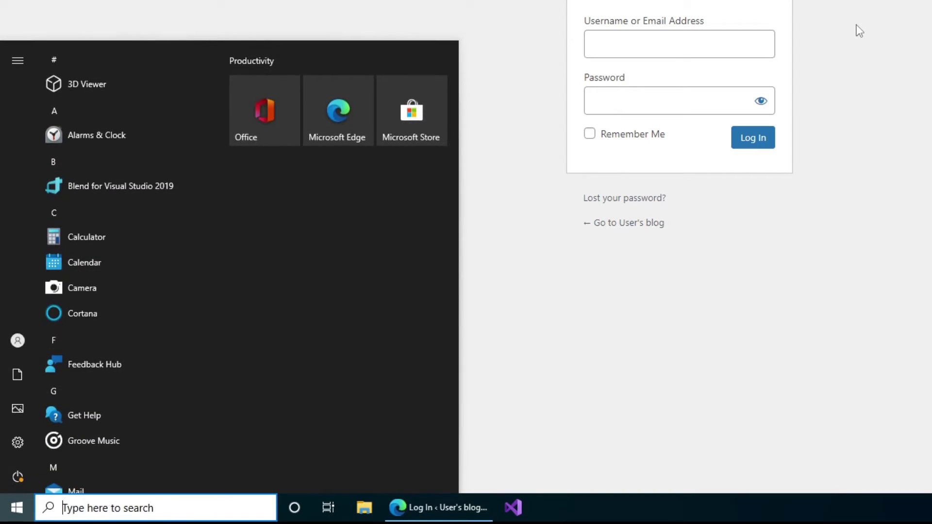
type("powrs")
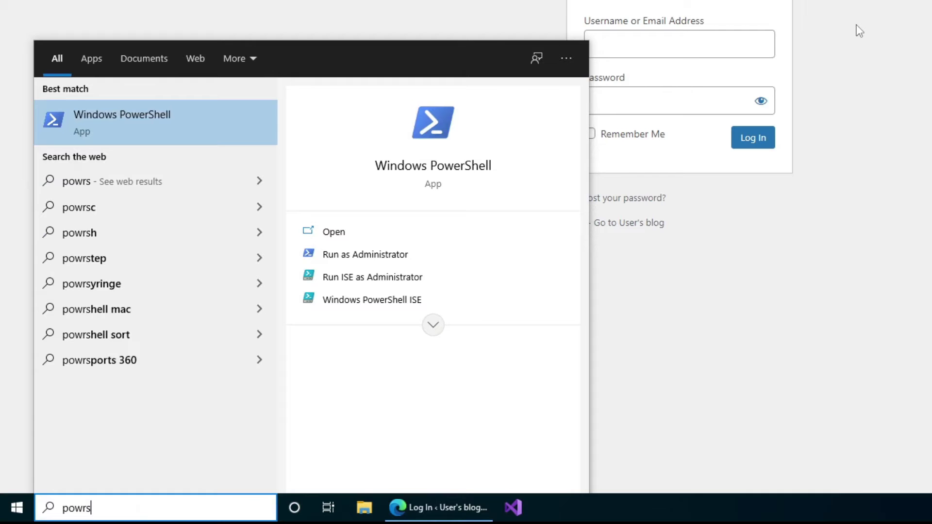
Step: Open PowerShell in Downloads, start 'ssh bitnami@', and look up the instance's public IP
key("Return")
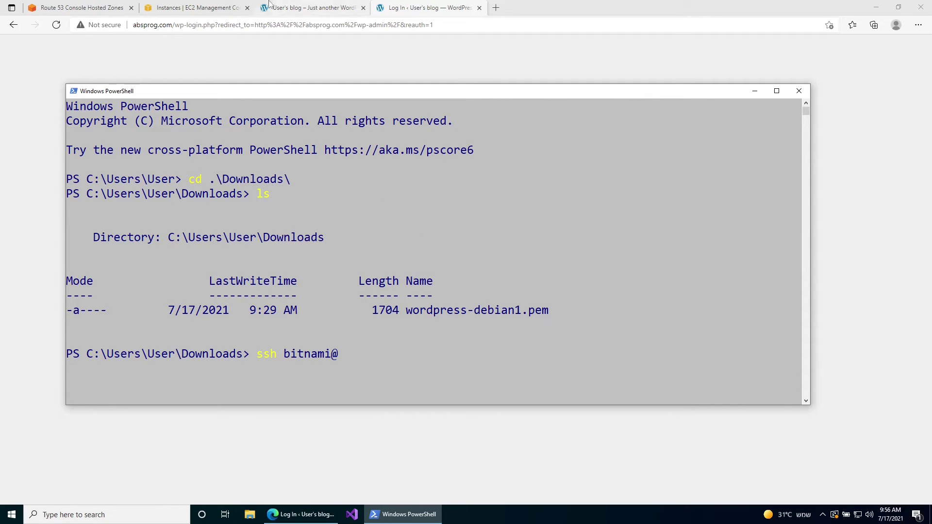
left_click(164, 10)
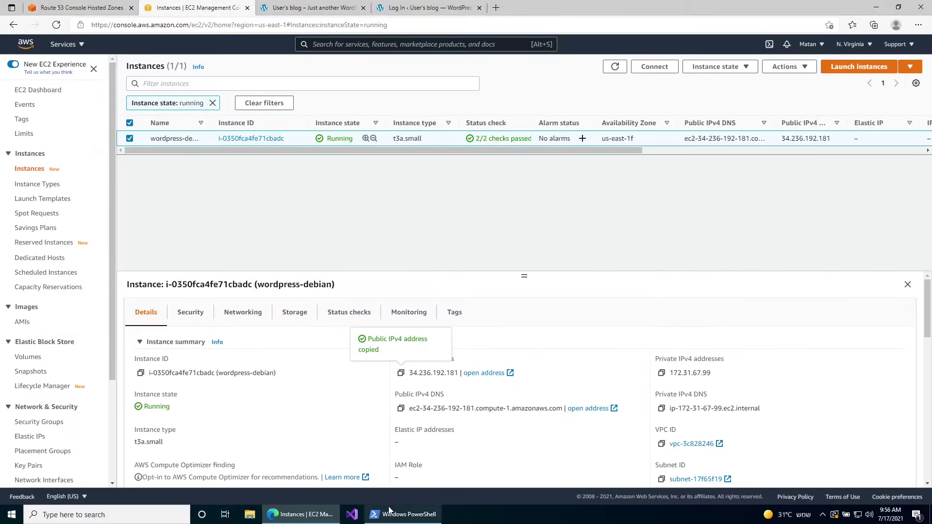
key("alt+Tab")
type("34.236.192.181")
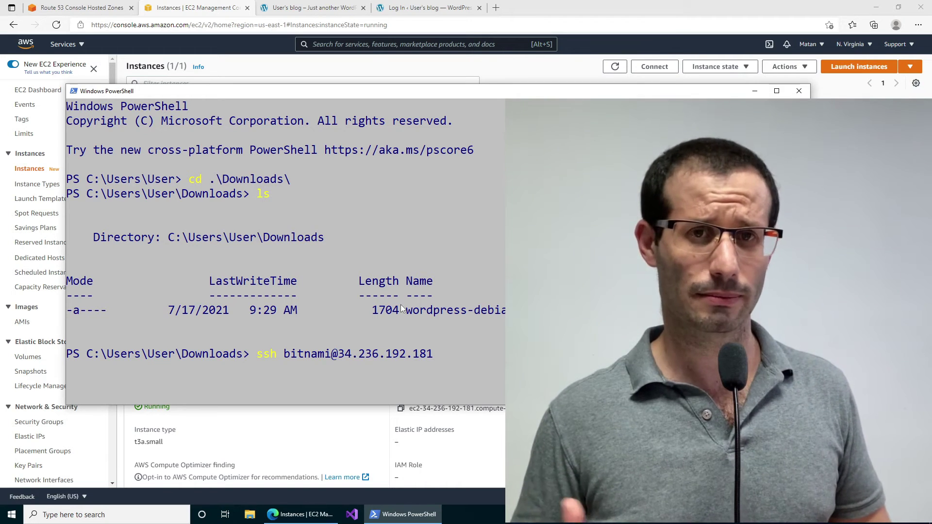
type("-i ")
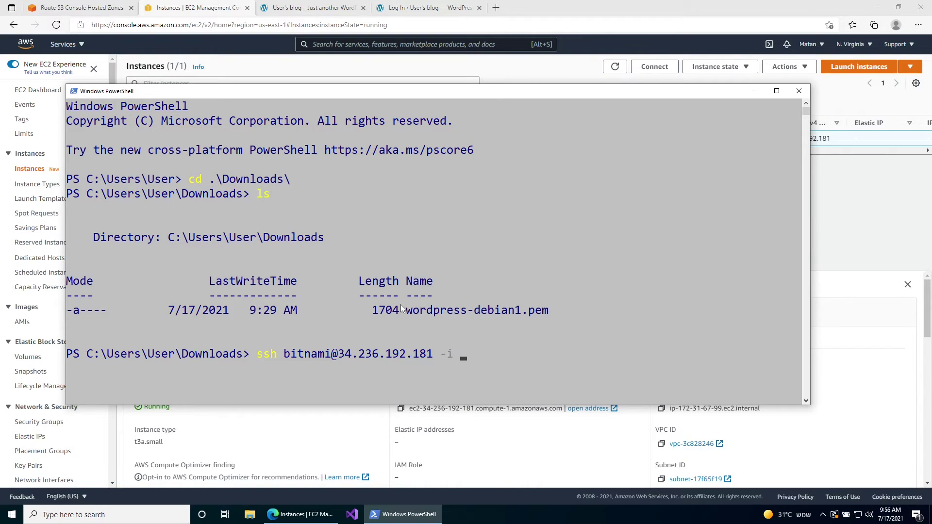
type("wor")
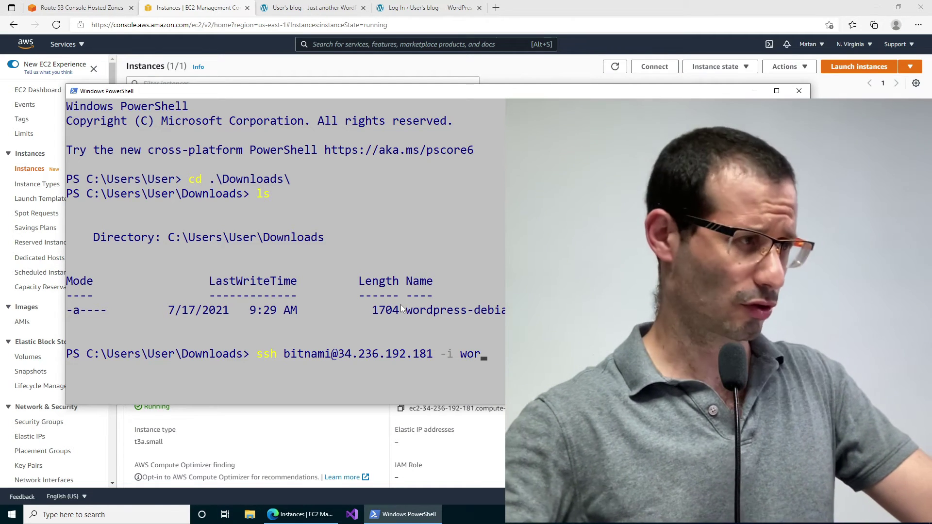
key("Tab")
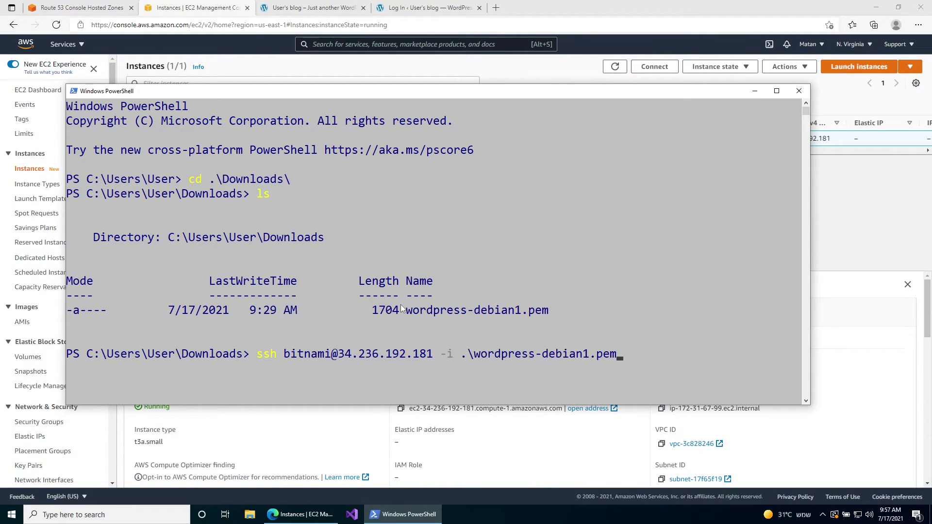
key("Return")
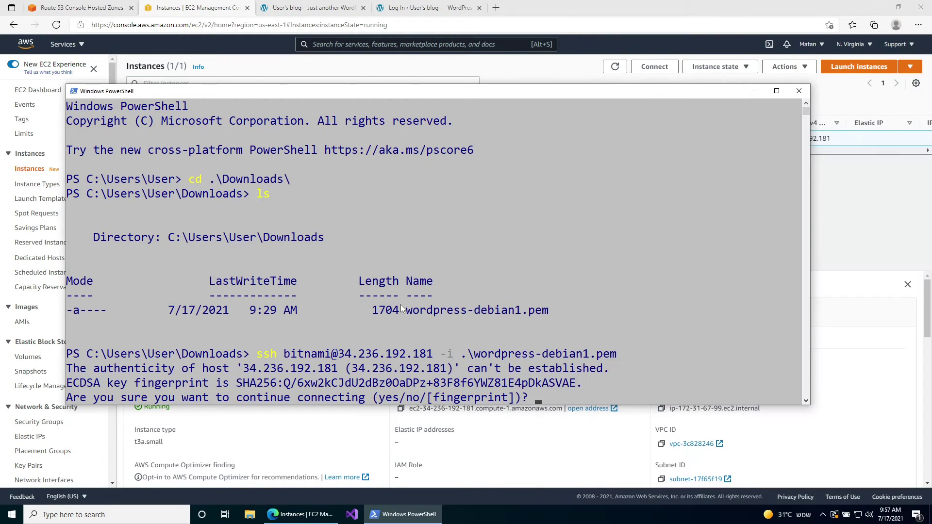
Step: Accept the host fingerprint, show bitnami_credentials, and copy the default WordPress password
key("Return")
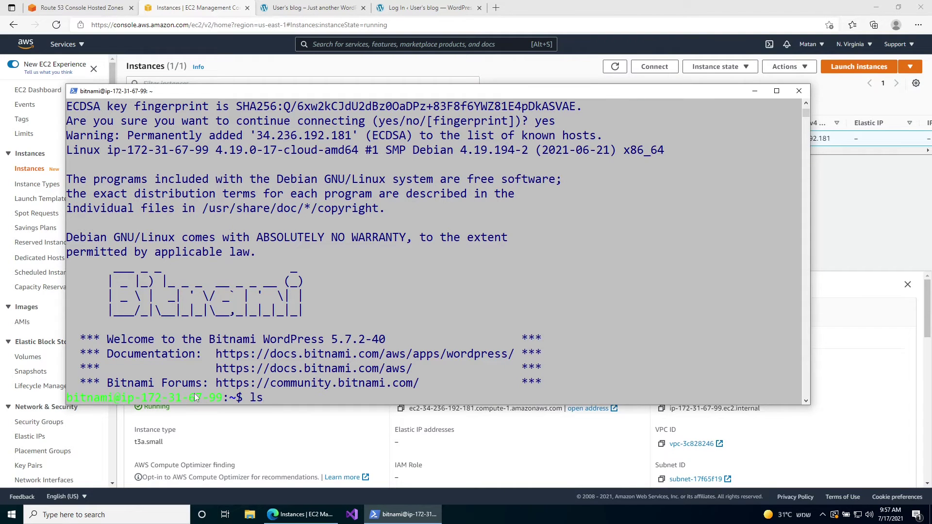
key("Return")
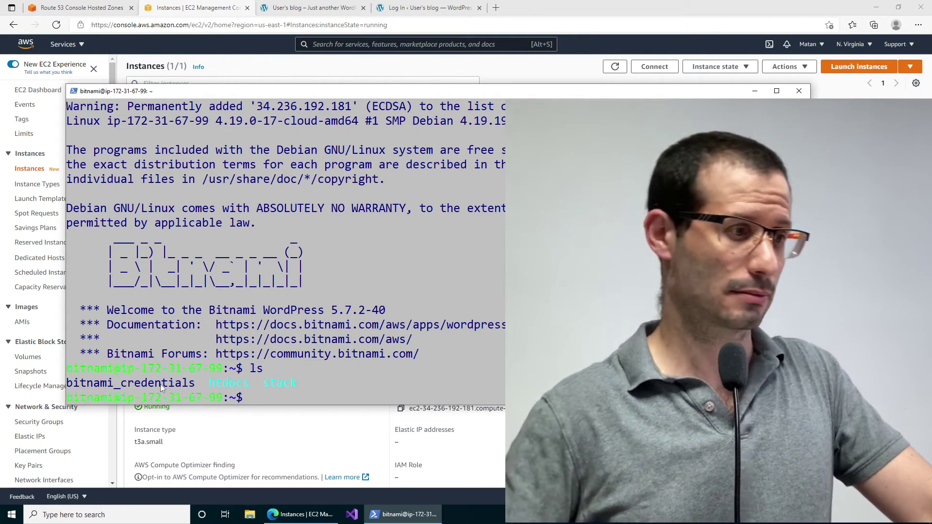
type("cat bi")
key("Tab")
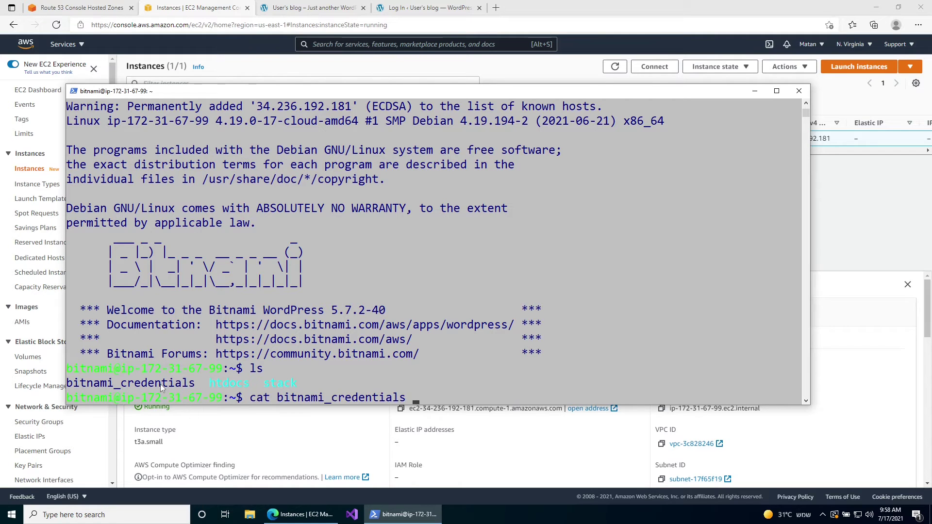
key("Return")
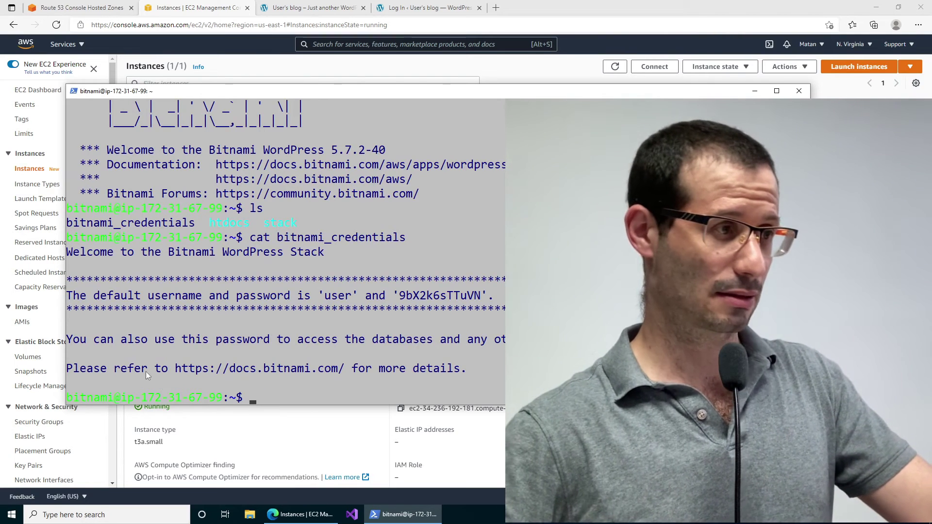
left_click_drag(399, 296, 472, 295)
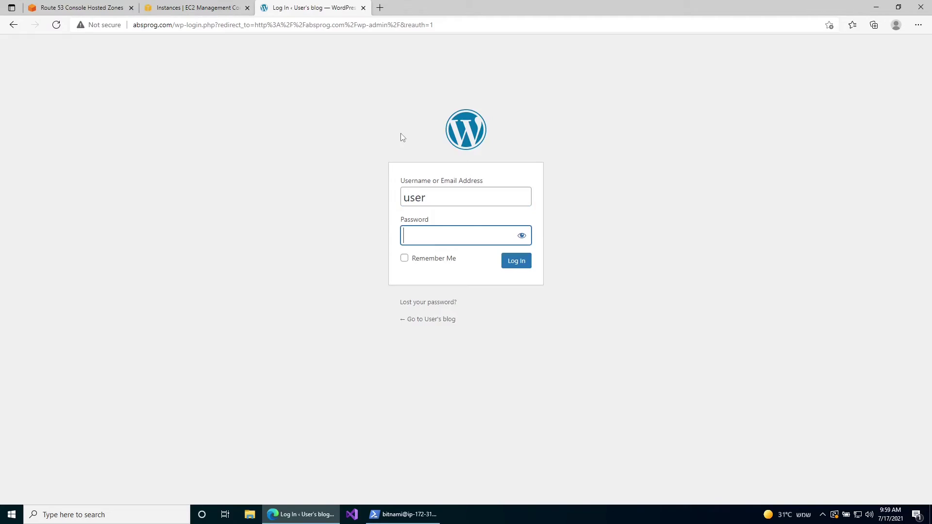
Step: Log in to WordPress as 'user' with the pasted password and Remember Me, then return to the terminal
right_click(410, 235)
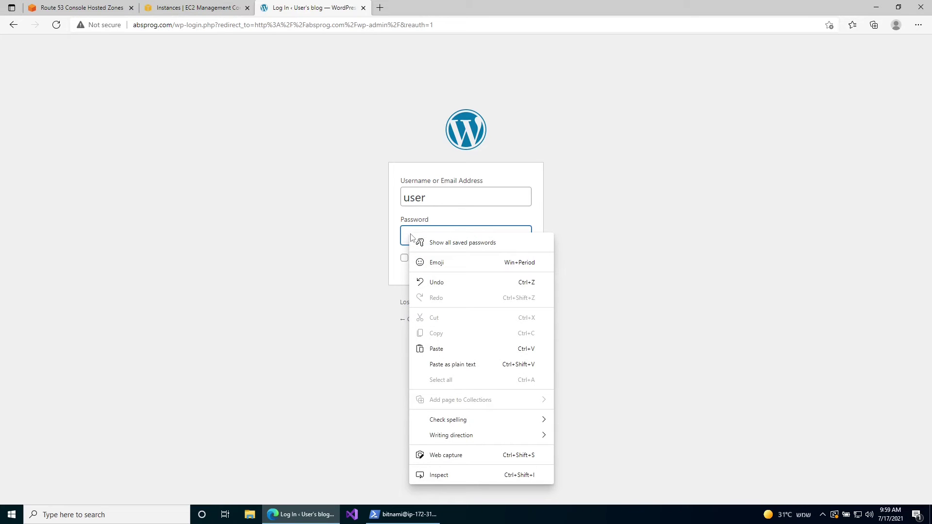
left_click(442, 348)
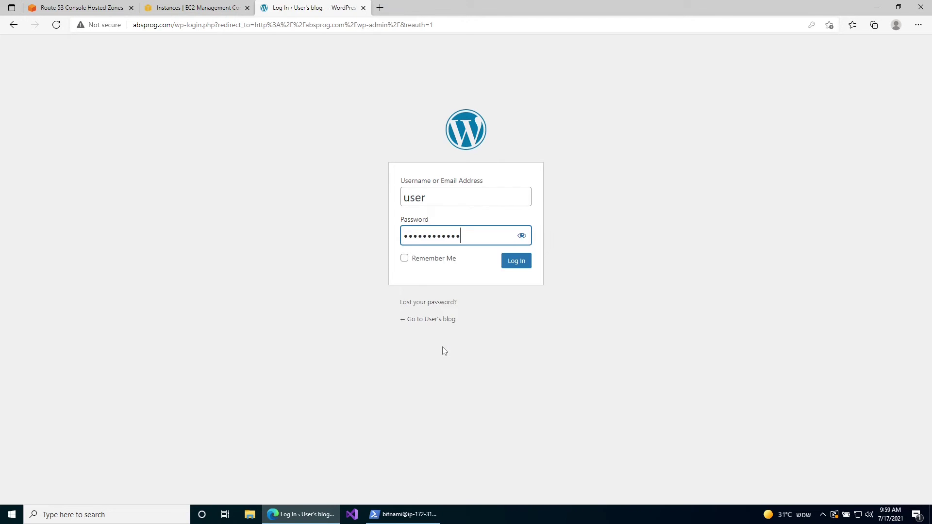
left_click(404, 258)
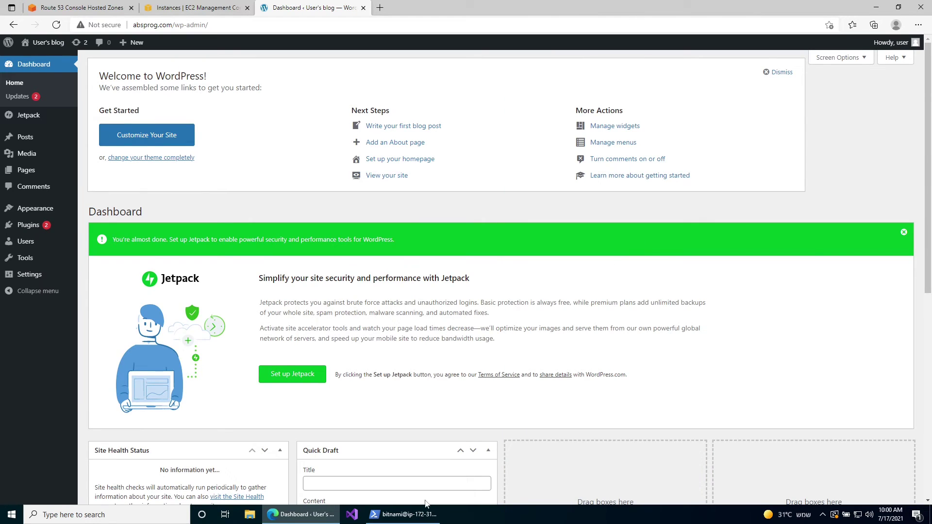
left_click(408, 514)
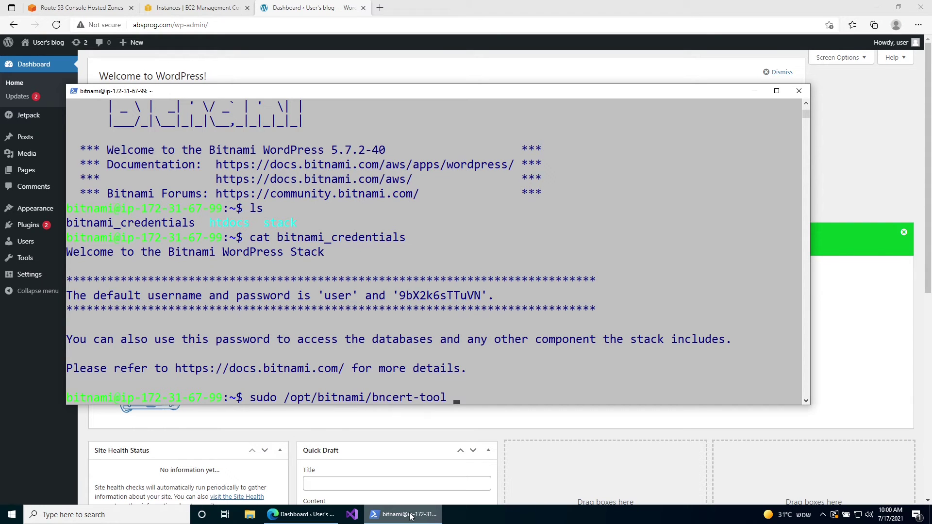
key("Return")
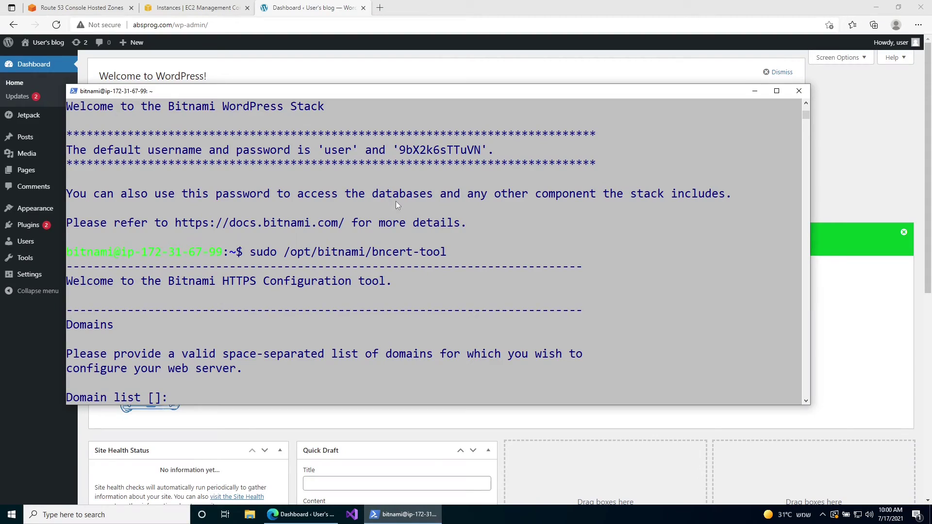
left_click(85, 6)
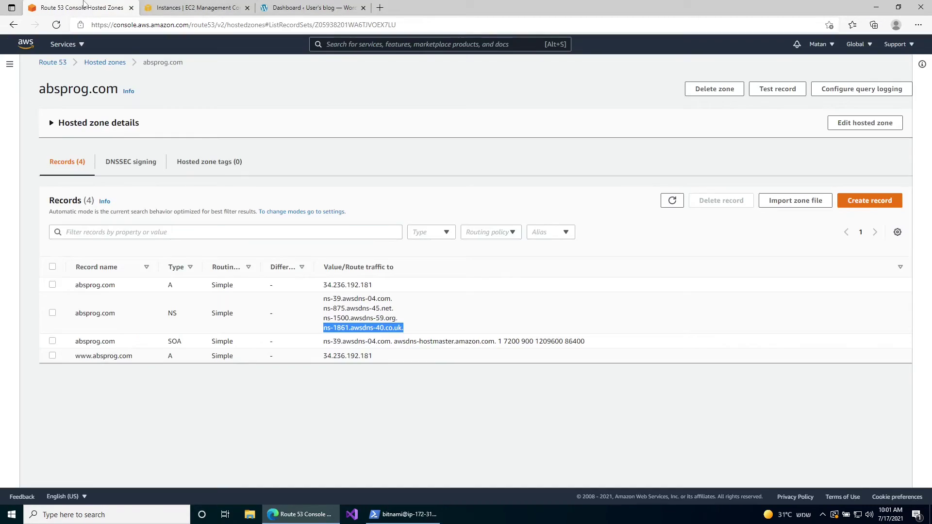
right_click(111, 90)
left_click(122, 98)
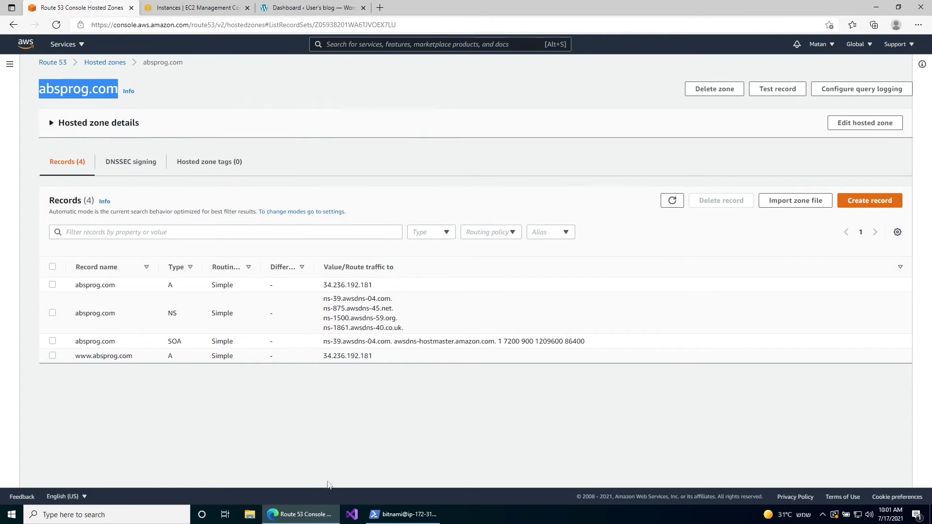
left_click(378, 515)
type("absprog.com")
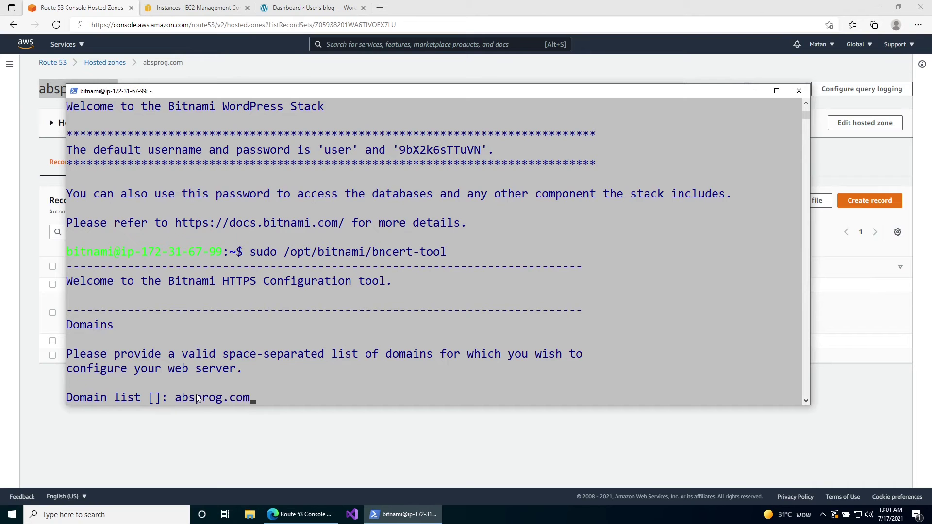
key("Return")
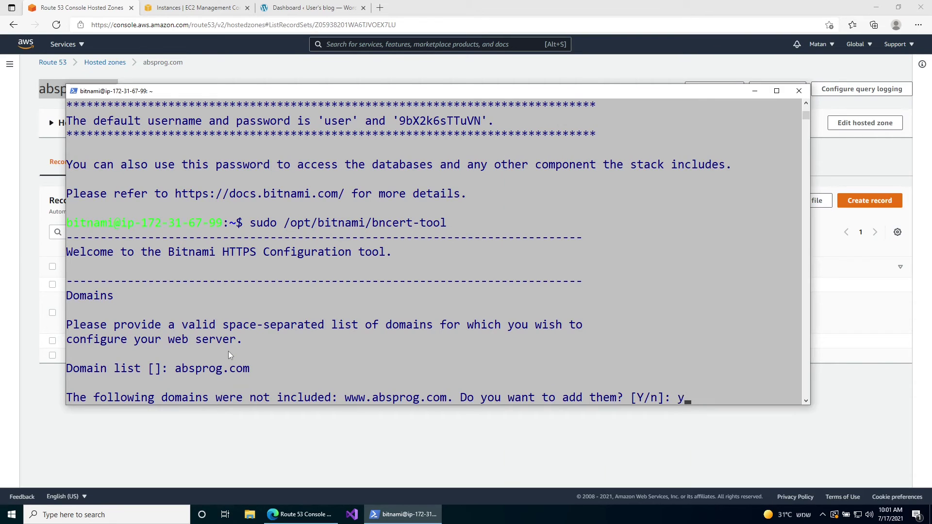
key("Return")
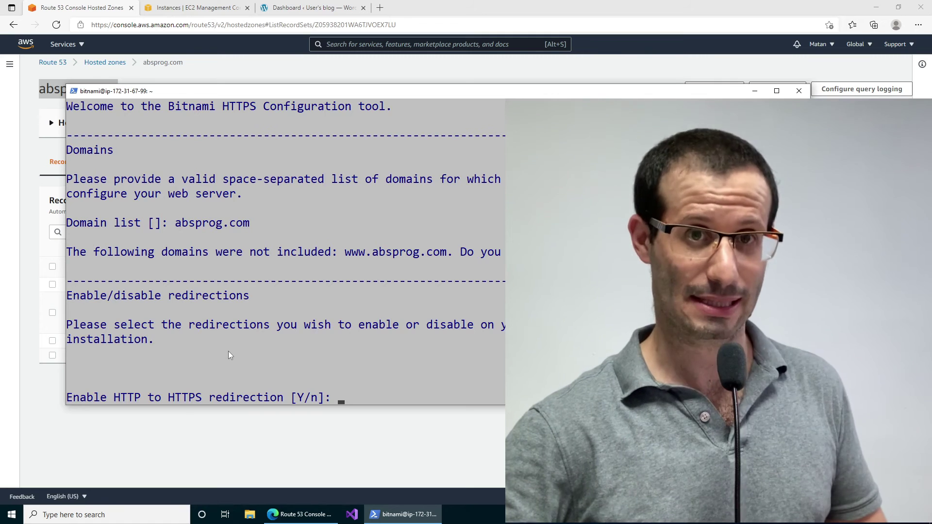
type("y")
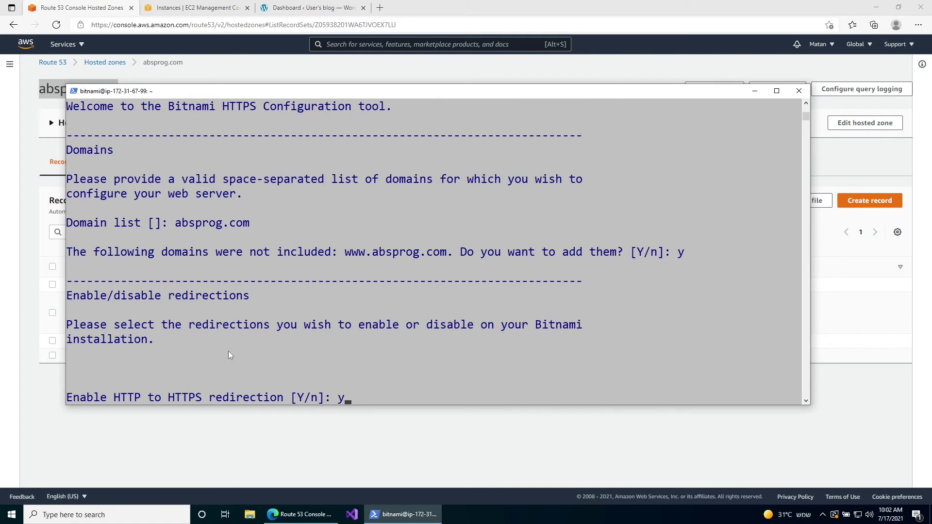
Step: Answer the bncert-tool redirection prompts: HTTP-to-HTTPS yes, non-www-to-www no, www-to-non-www yes
key("Return")
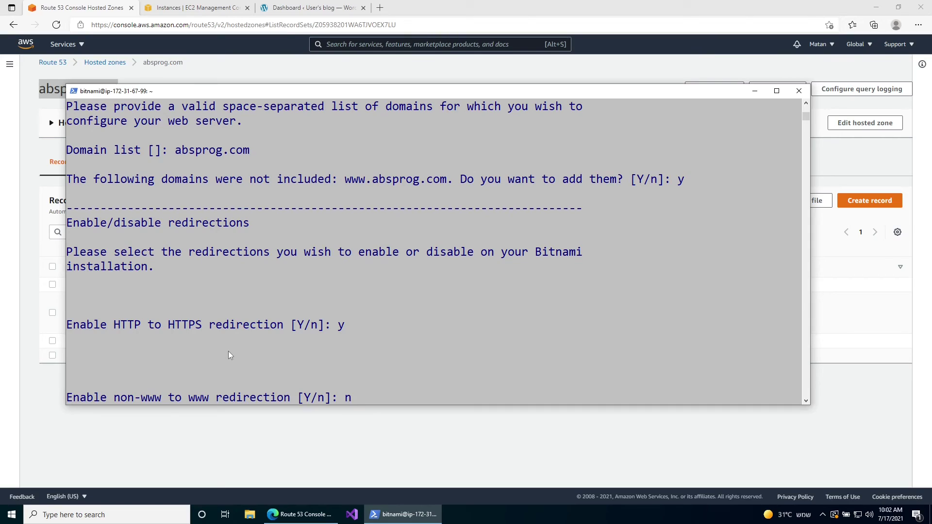
key("Return")
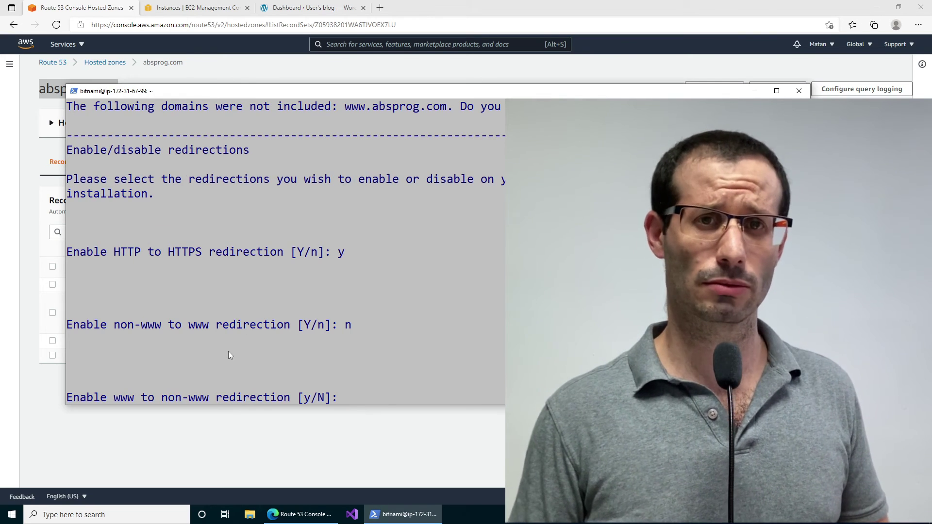
type("y")
key("Return")
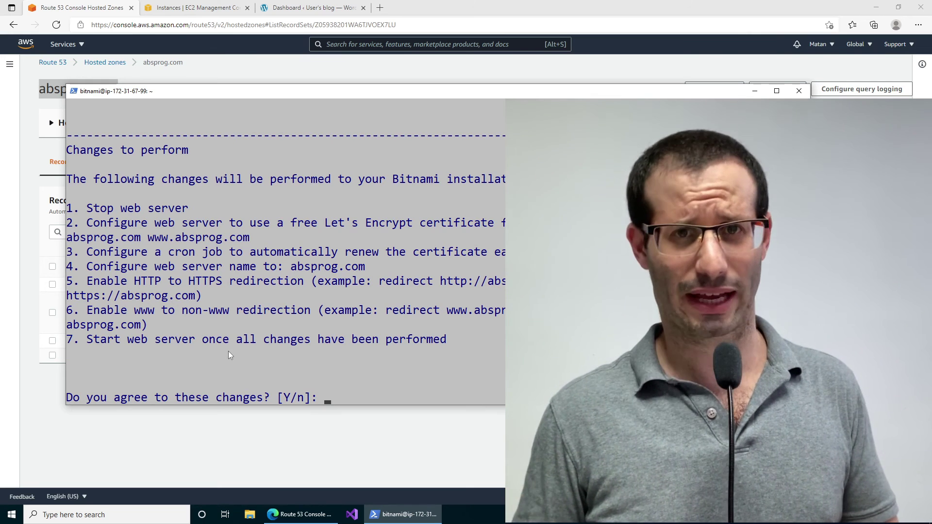
type("y")
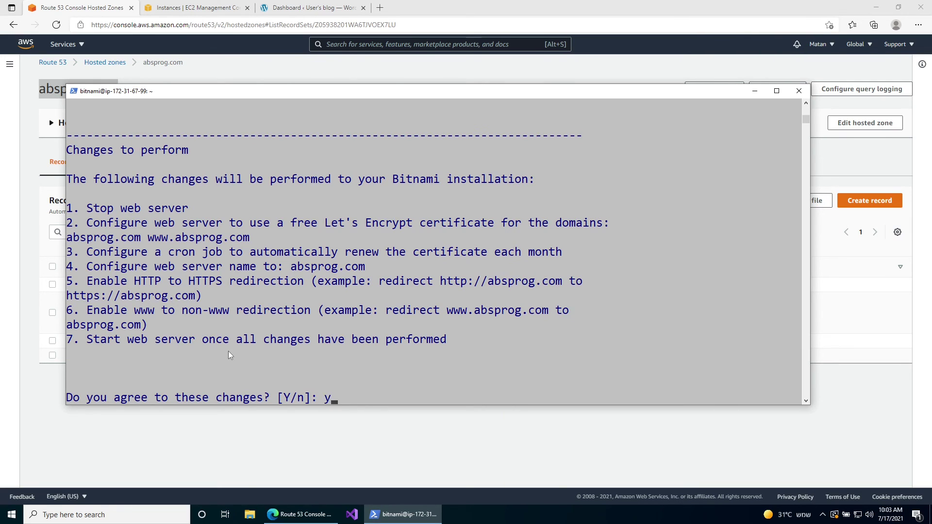
Step: Approve the planned changes, submit the contact e-mail, and accept the Let's Encrypt Subscriber Agreement
key("Return")
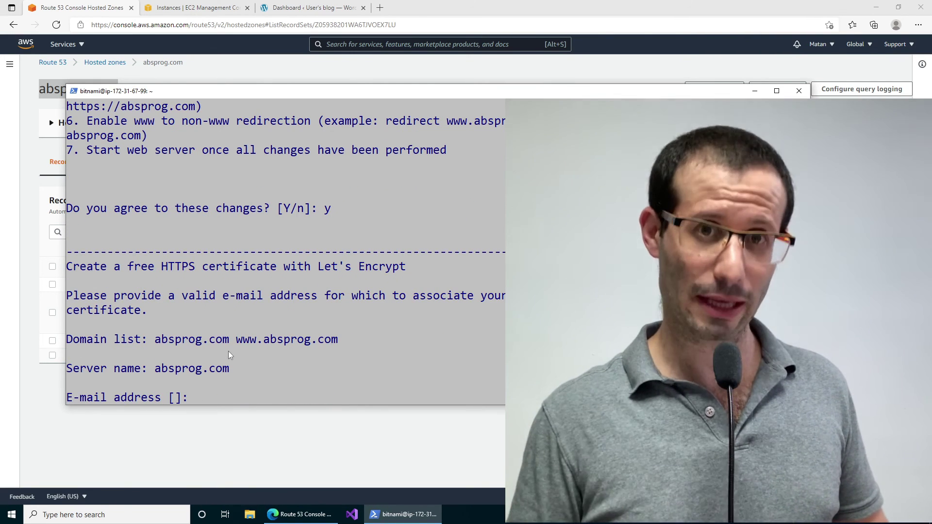
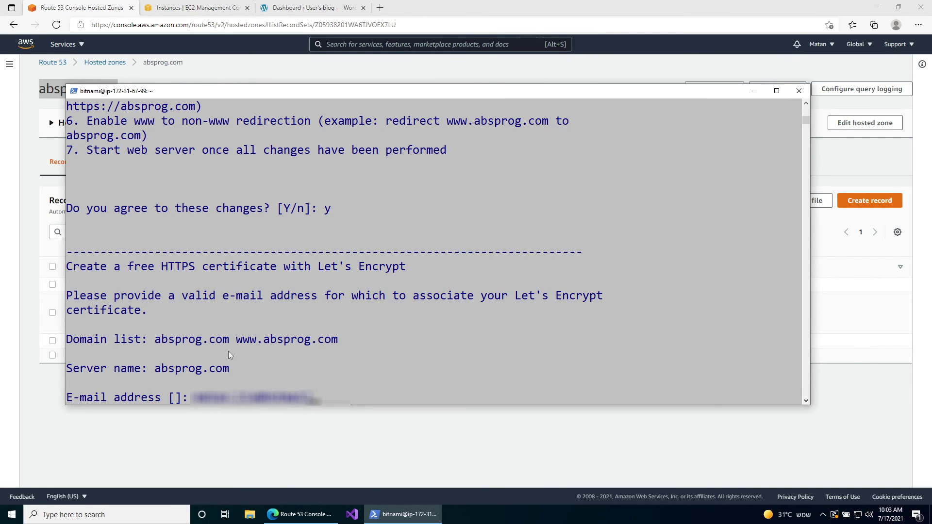
key("Return")
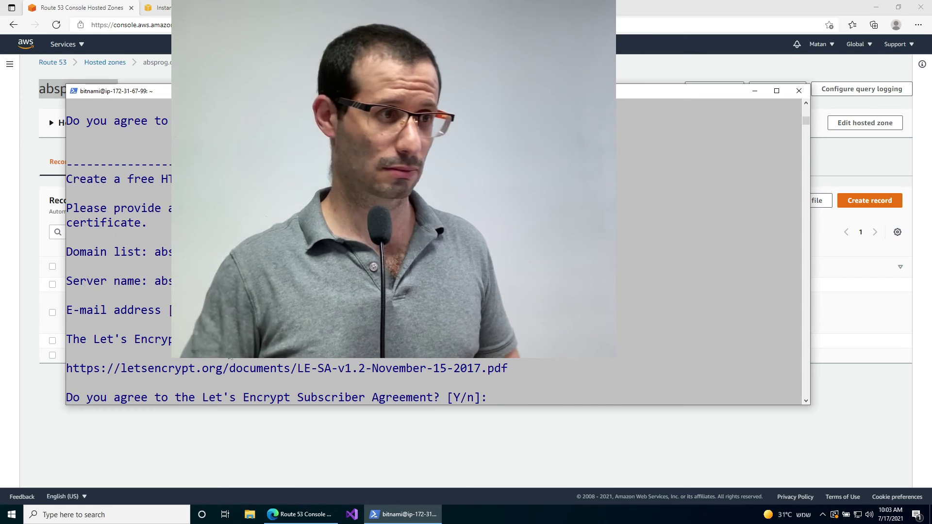
key("Return")
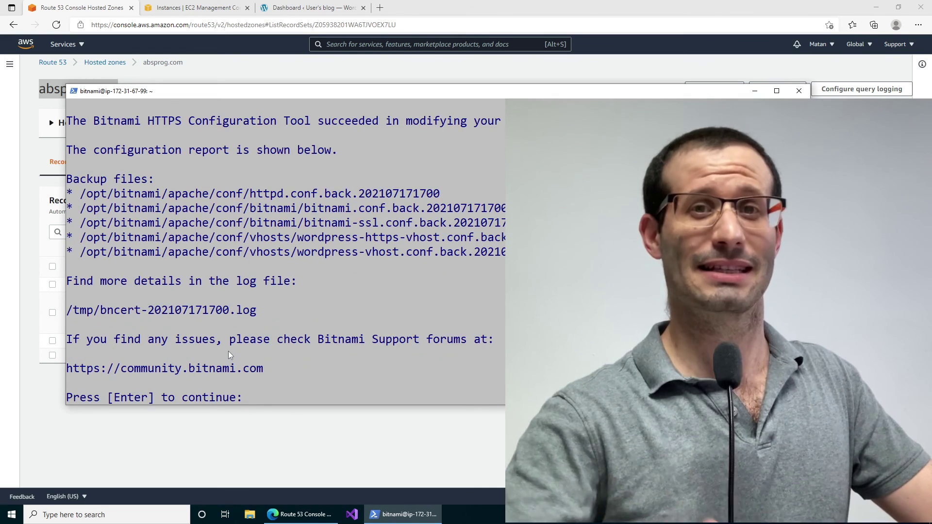
key("Return")
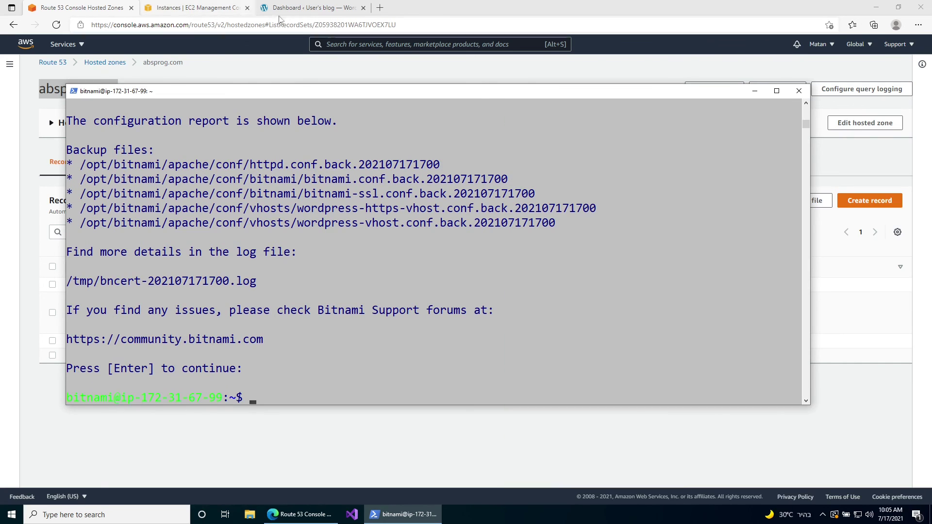
Step: Load absprog.com in a new Edge tab and check its HTTPS padlock details
left_click(304, 13)
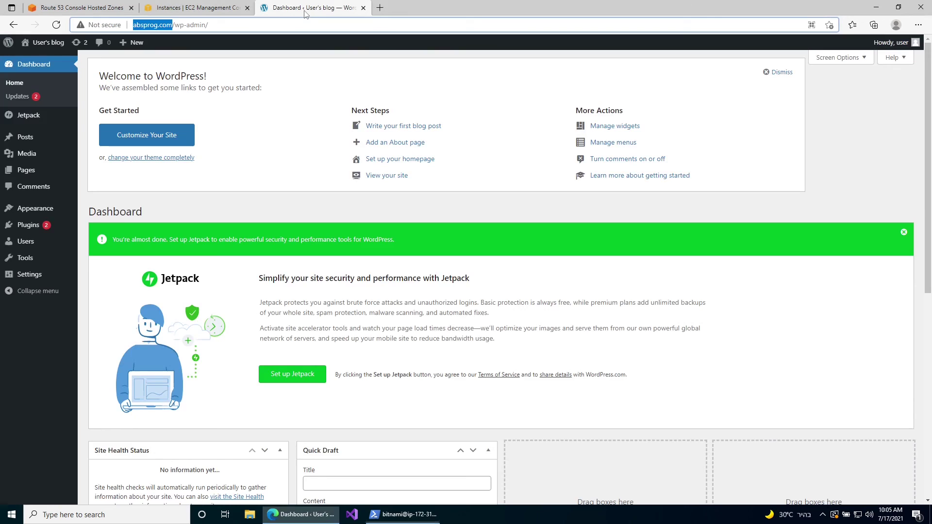
left_click(379, 7)
type("absprog.com")
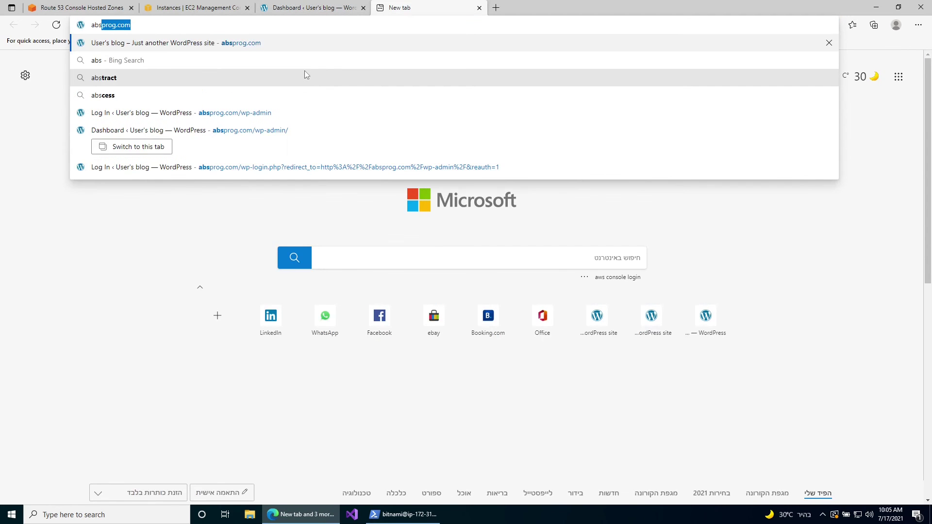
key("Return")
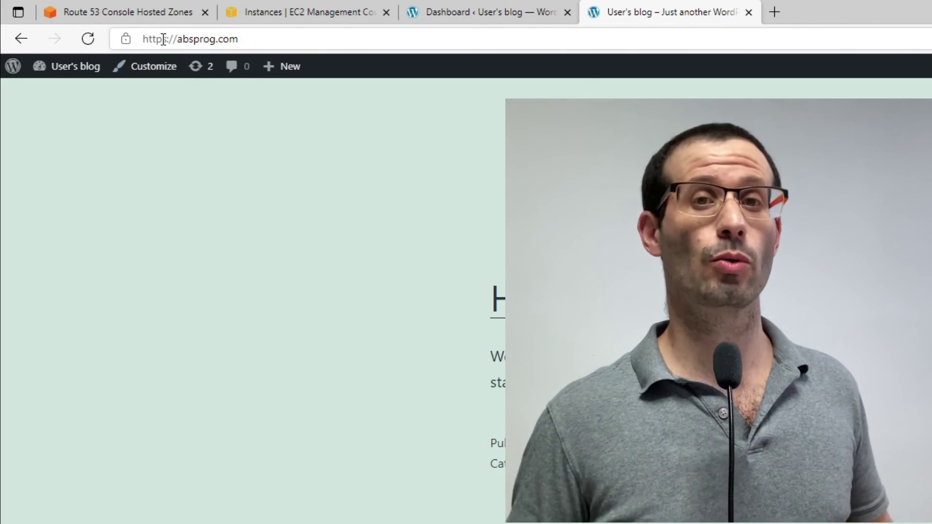
left_click(126, 39)
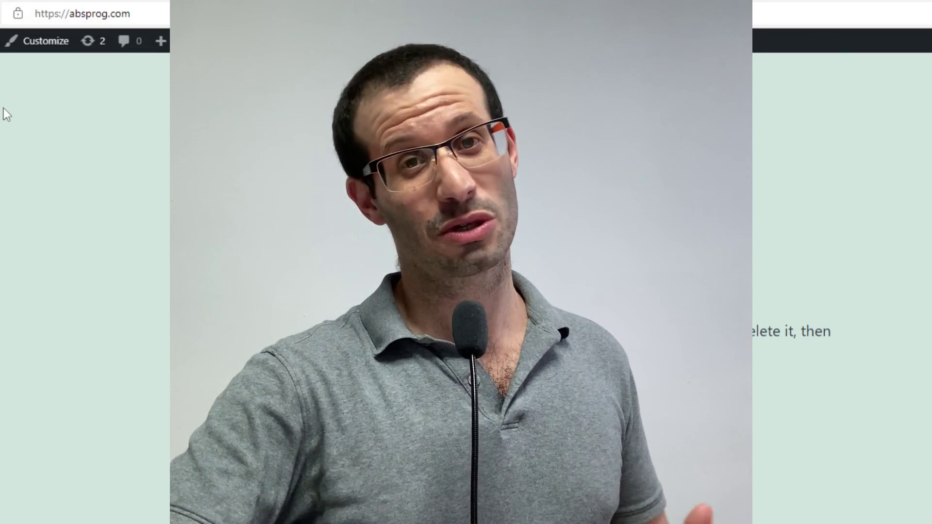